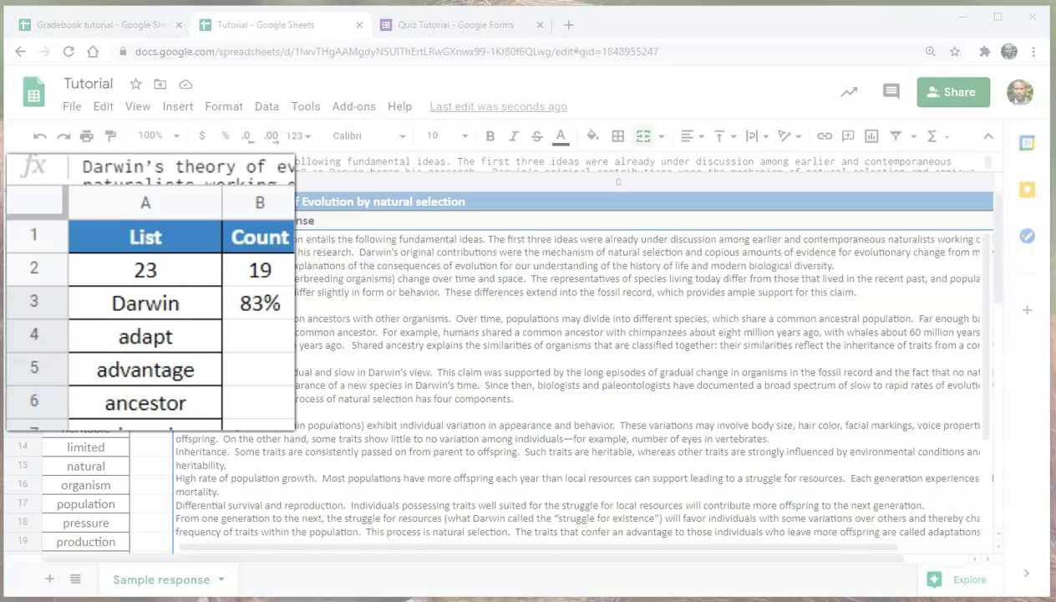
Inspect the keyword-count formulas in B2, A2 and C3, then switch to the Quiz Tutorial form.
left_click(260, 270)
left_click(145, 270)
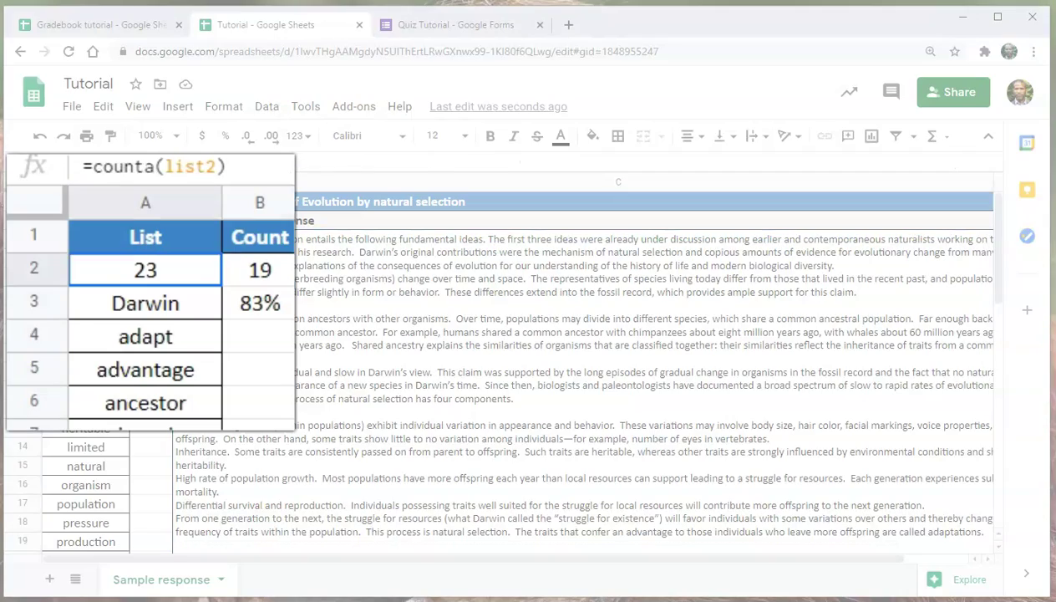
scroll(502, 375, "down", 1)
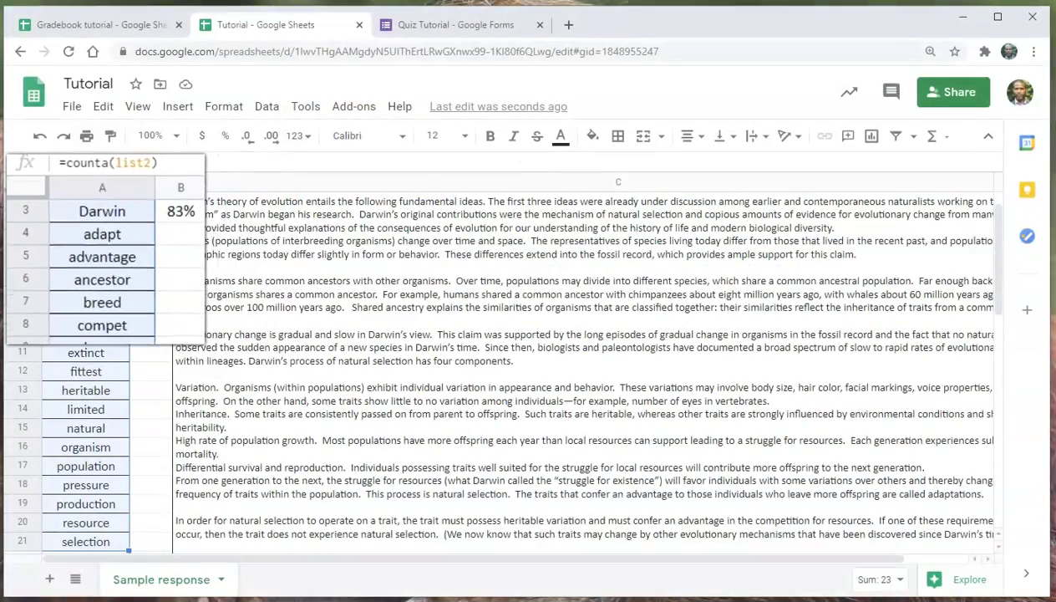
left_click(585, 334)
scroll(501, 368, "up", 1)
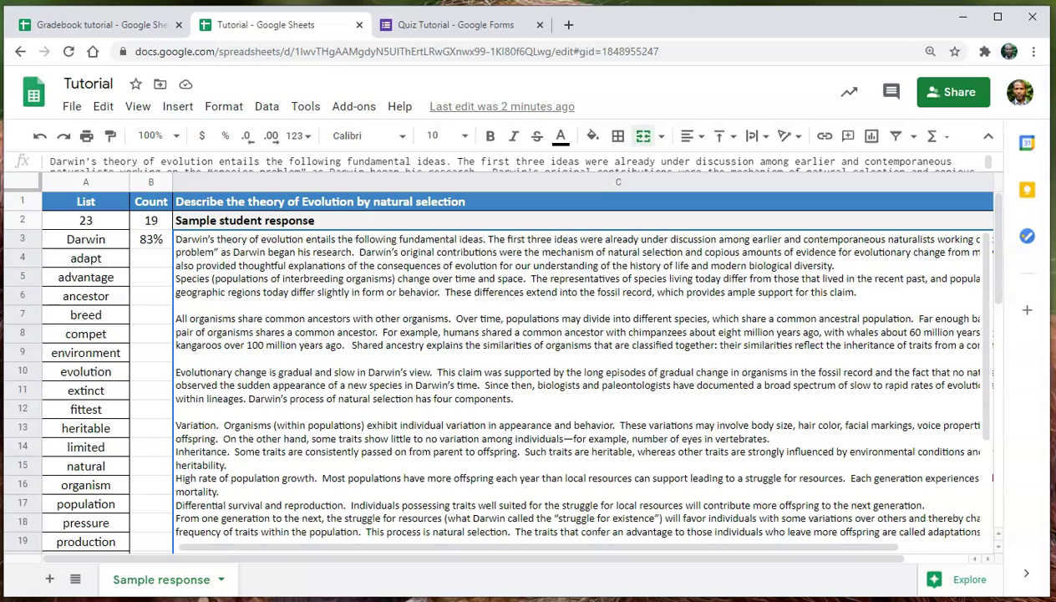
key("ctrl+Tab")
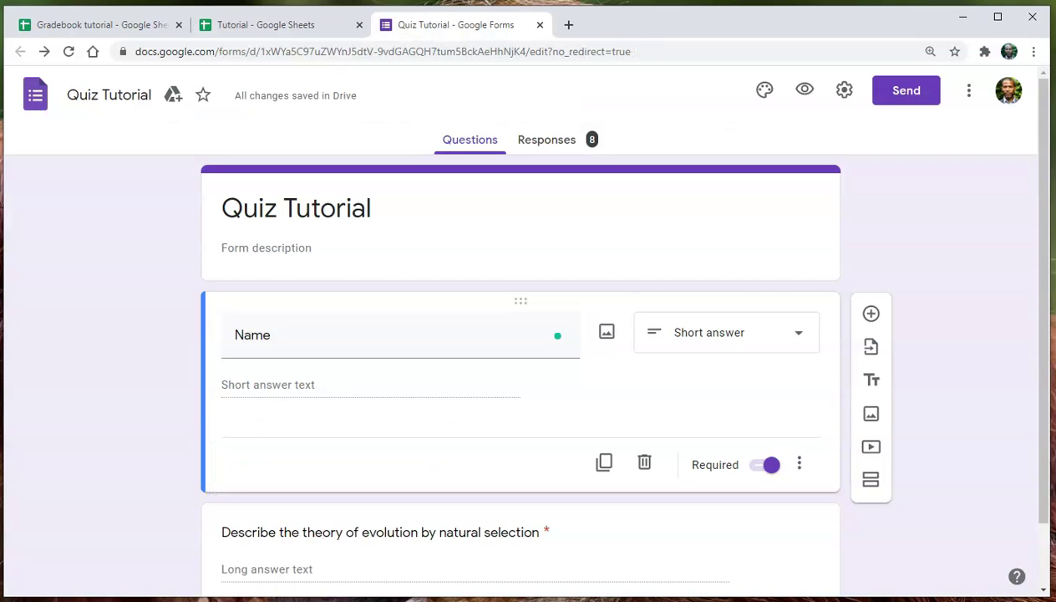
Review the quiz's 8 responses and open the respondent preview of the Quiz Tutorial form.
scroll(805, 101, "down", 1)
scroll(804, 100, "up", 1)
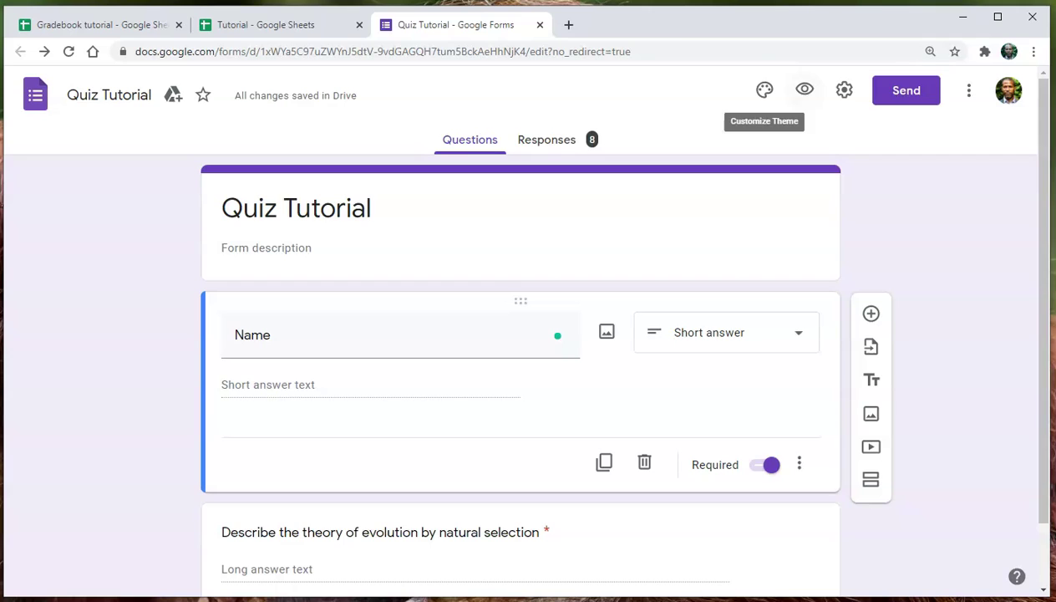
left_click(546, 139)
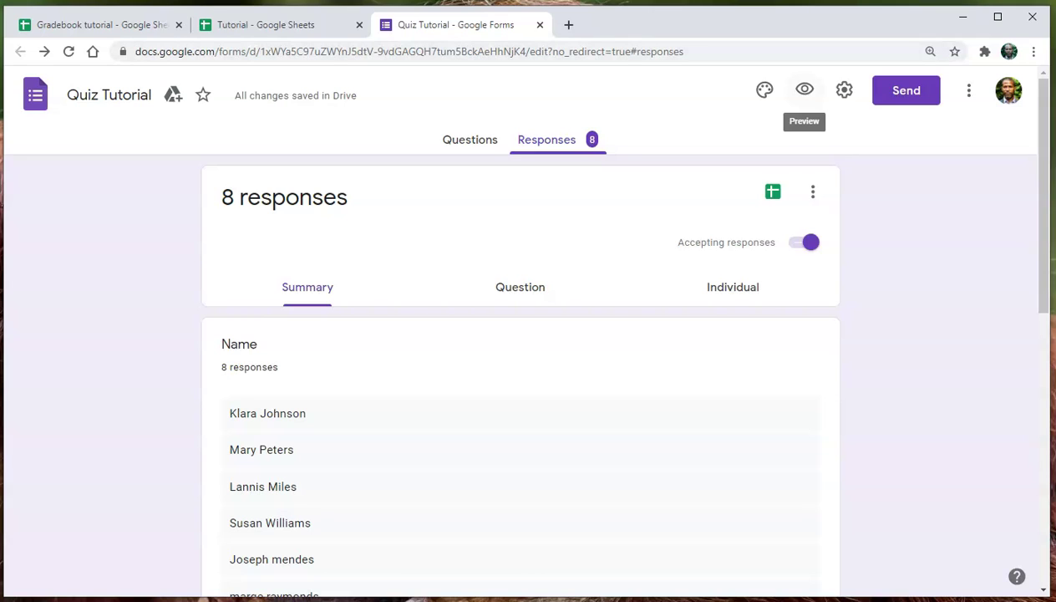
left_click(804, 89)
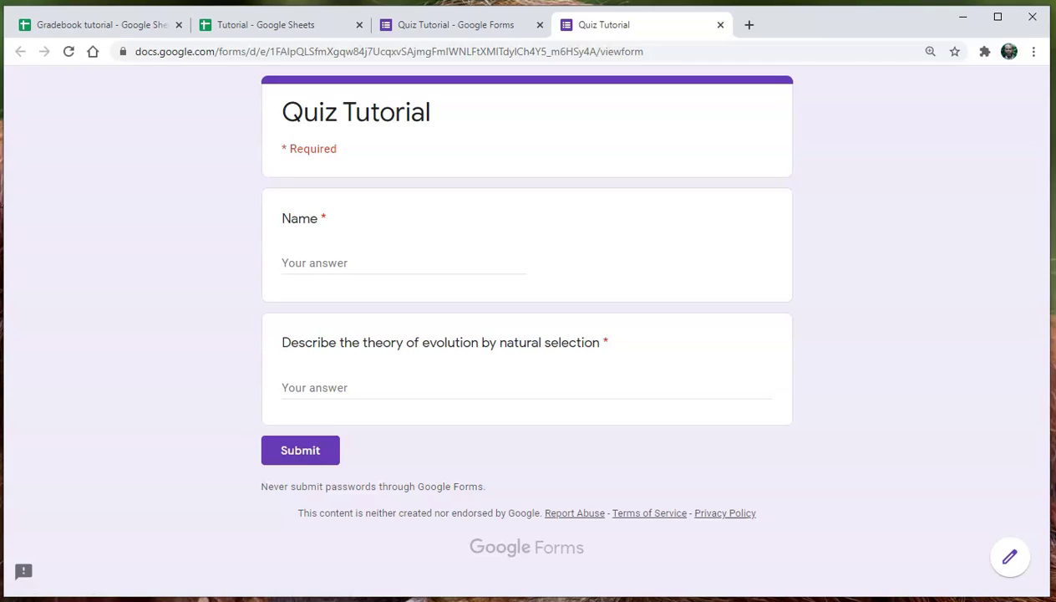
Try the Name and evolution answer fields in the preview, then close the preview.
left_click(350, 262)
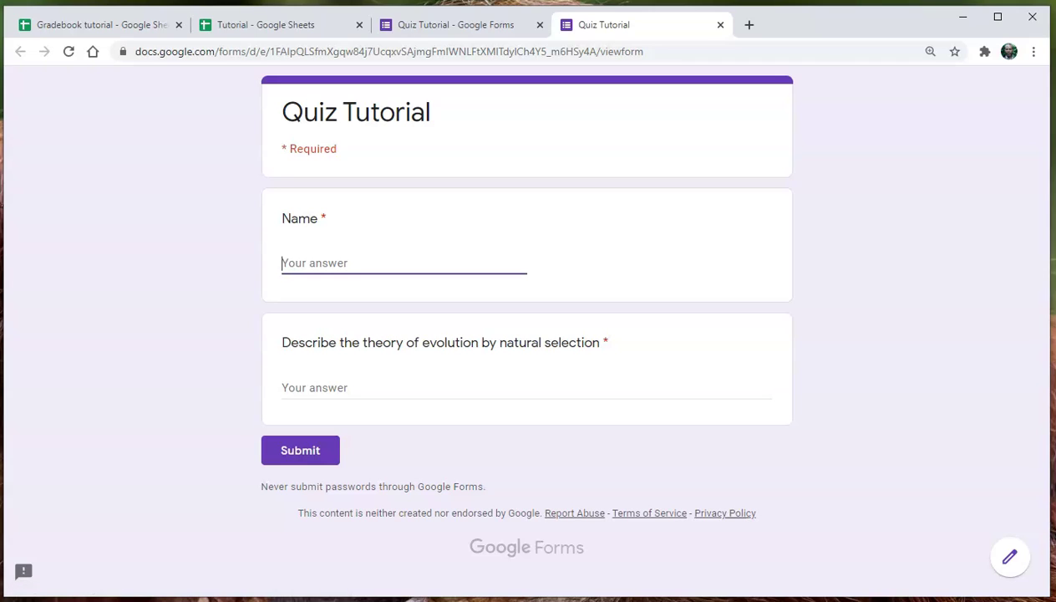
left_click(351, 387)
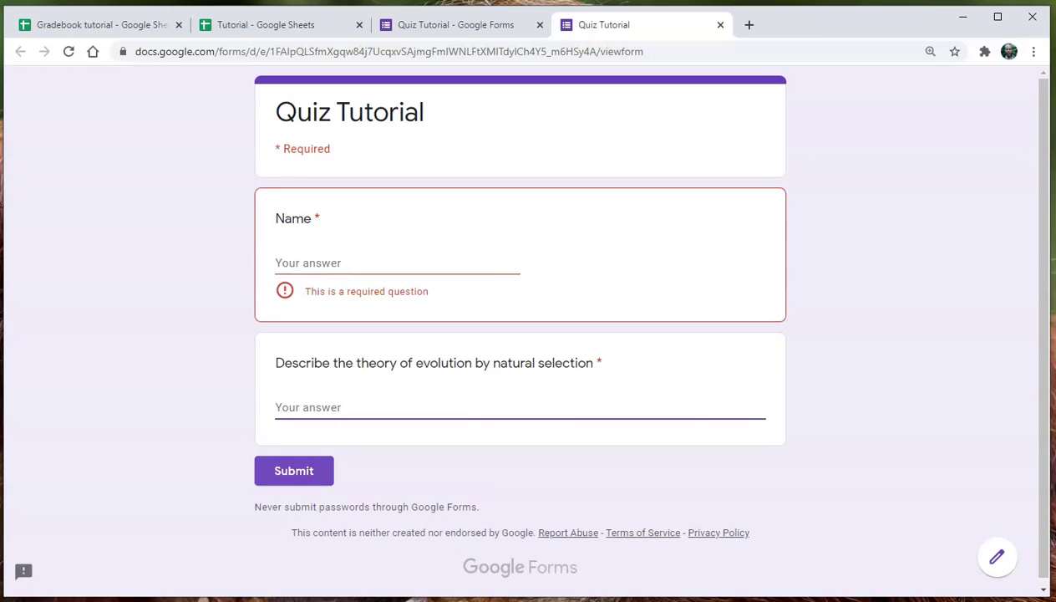
key("ctrl+w")
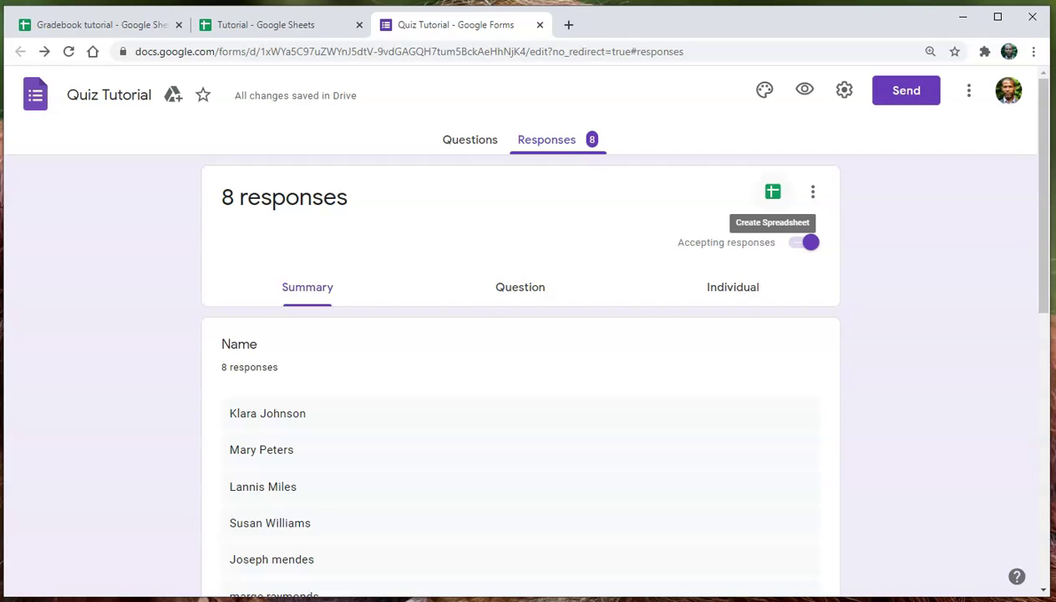
Link the quiz responses to the existing Tutorial spreadsheet as their destination.
left_click(773, 192)
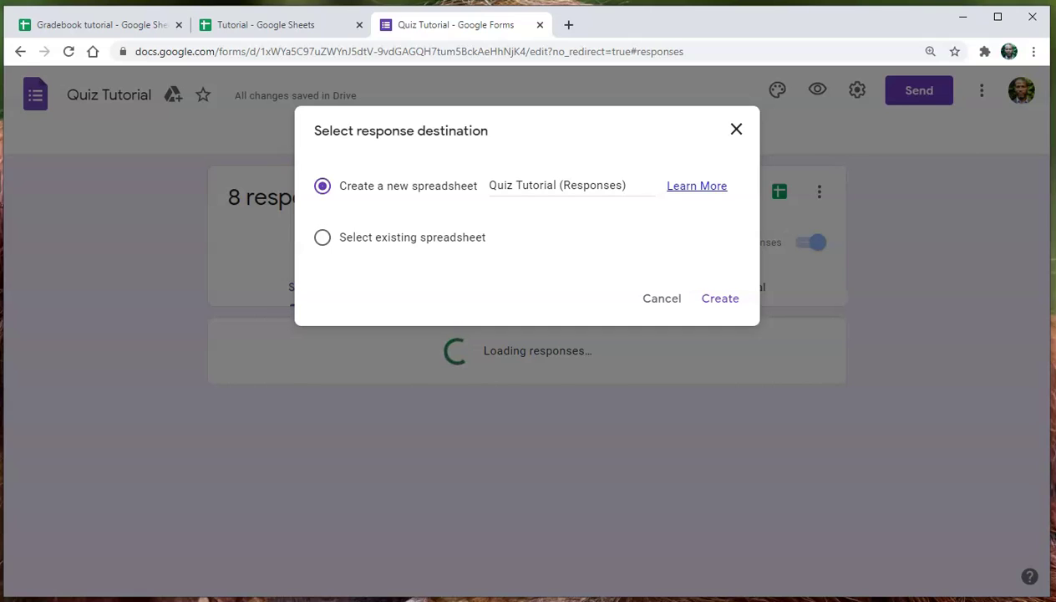
left_click(322, 237)
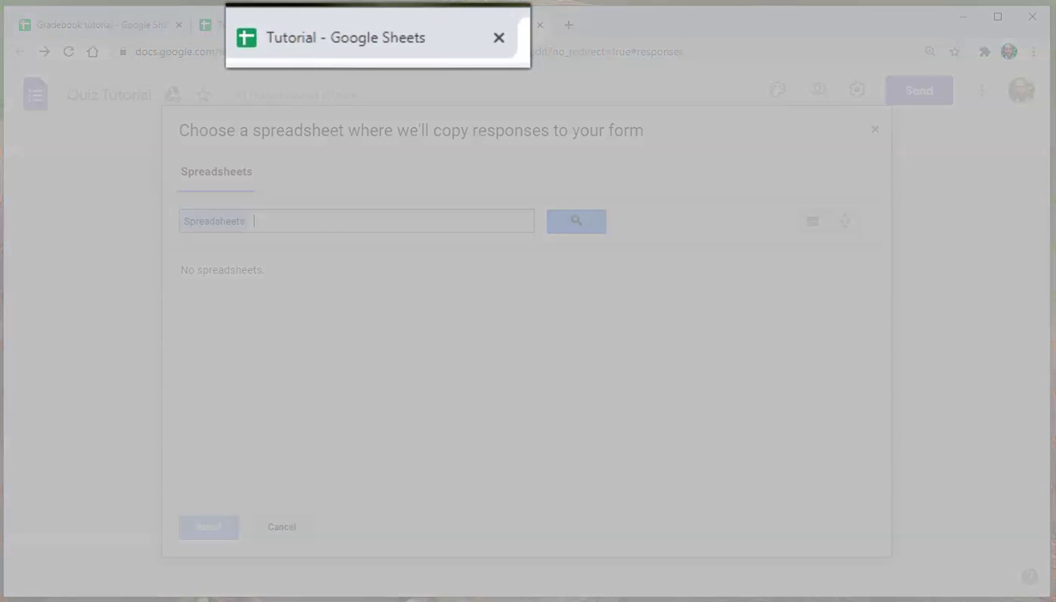
type("Tutorial")
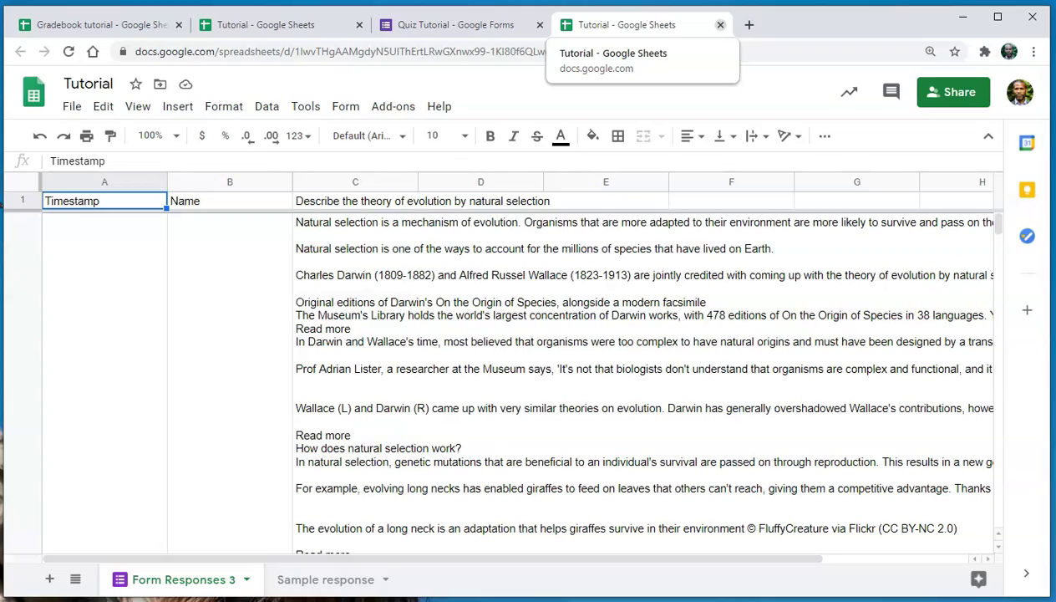
Close the duplicate Tutorial tab and rename the Form Responses 3 sheet to 'Q7Response'.
left_click(720, 24)
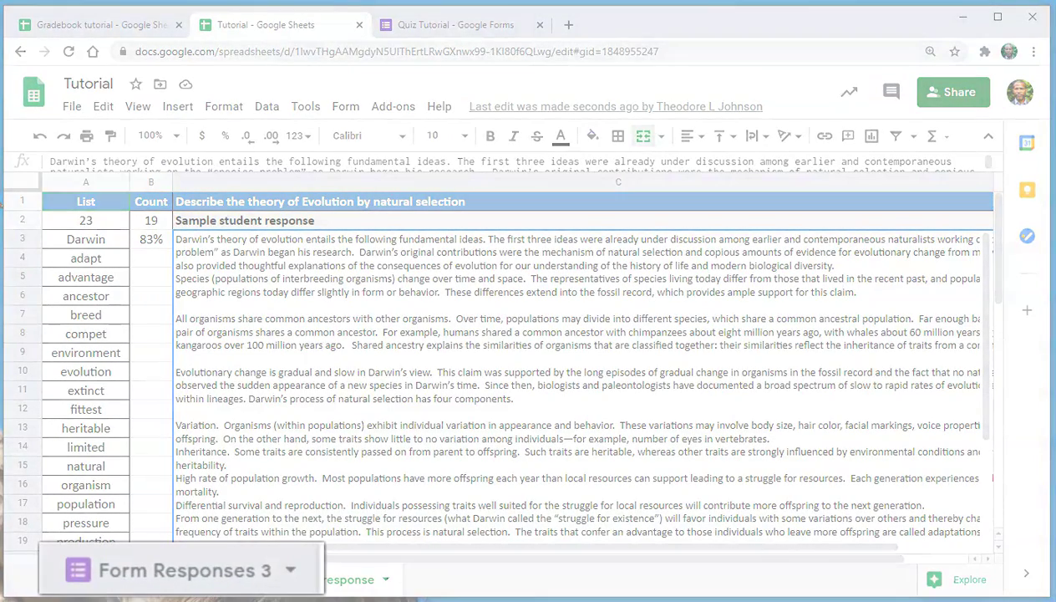
double_click(184, 579)
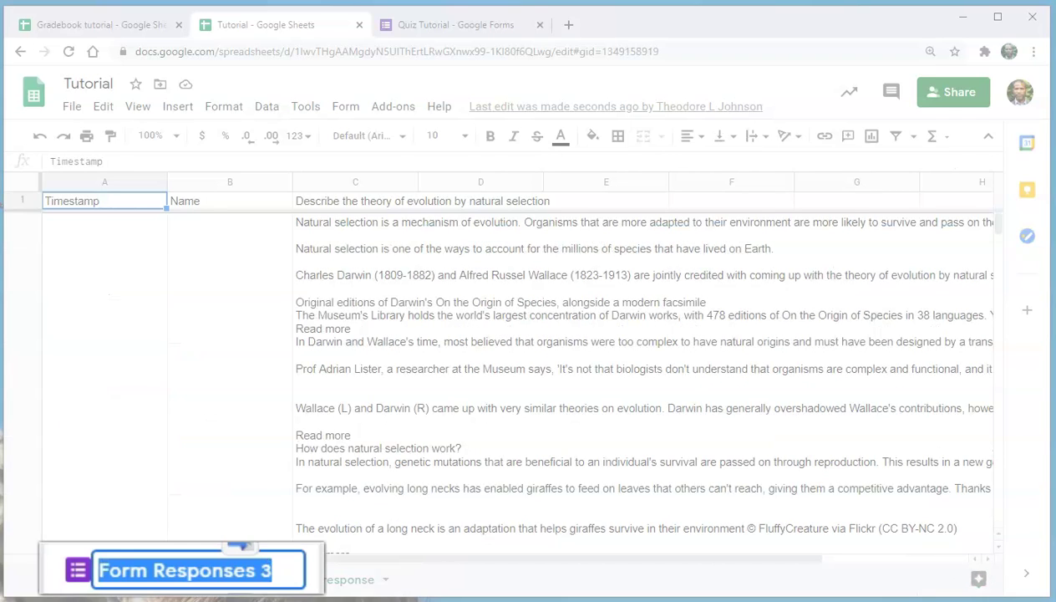
type("Q")
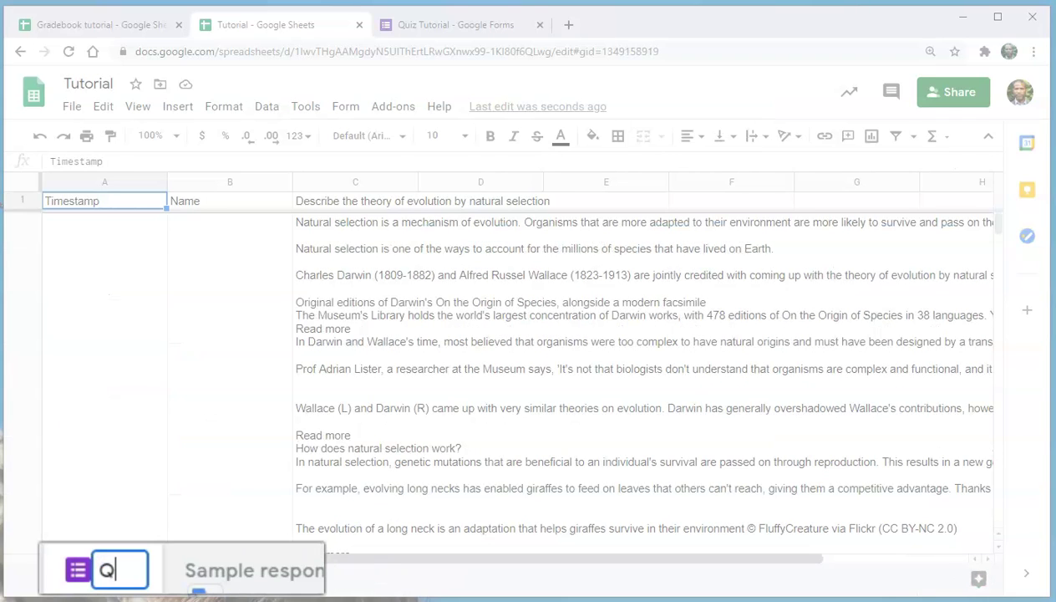
type("7Response")
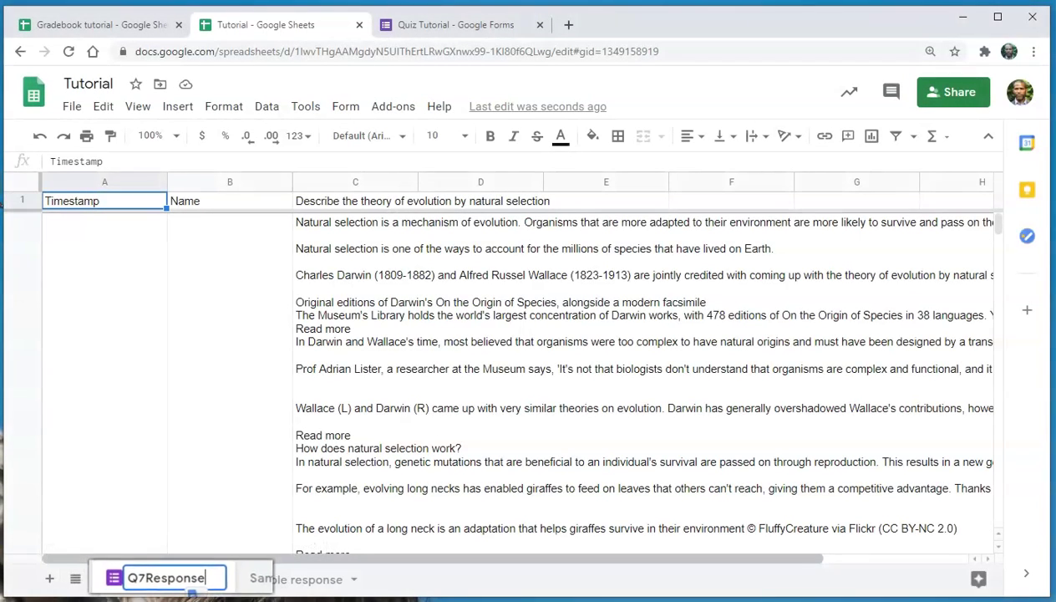
key("Return")
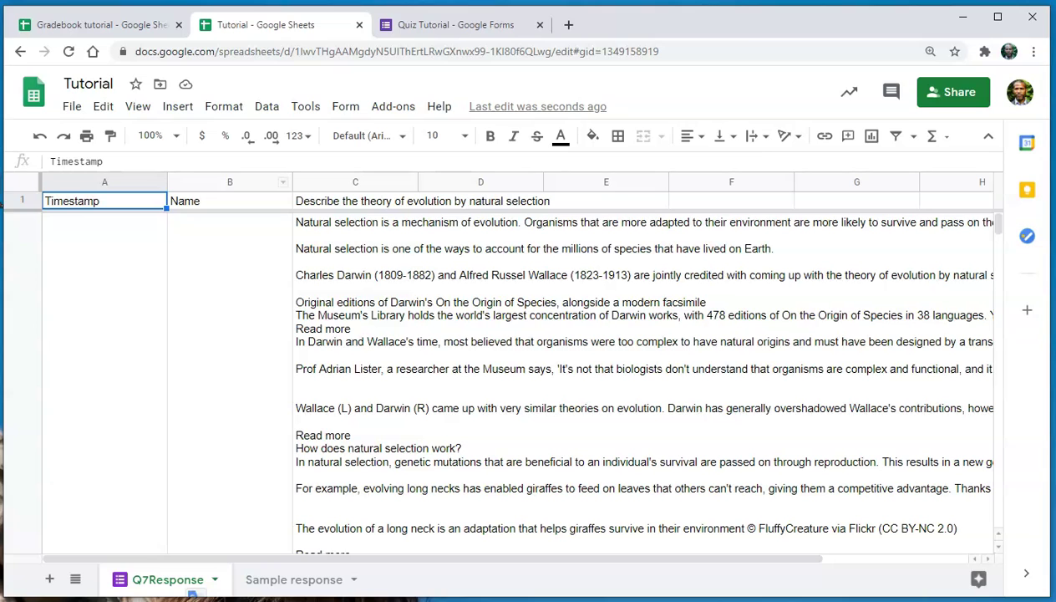
Add a new sheet and rename Sheet6 to 'Q7Score'.
left_click(49, 579)
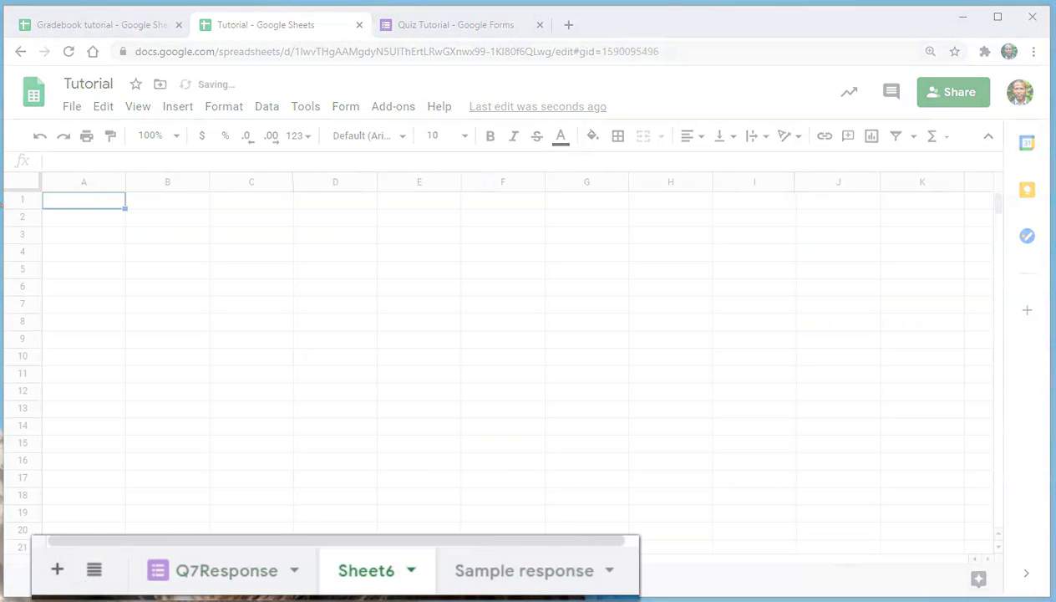
double_click(366, 569)
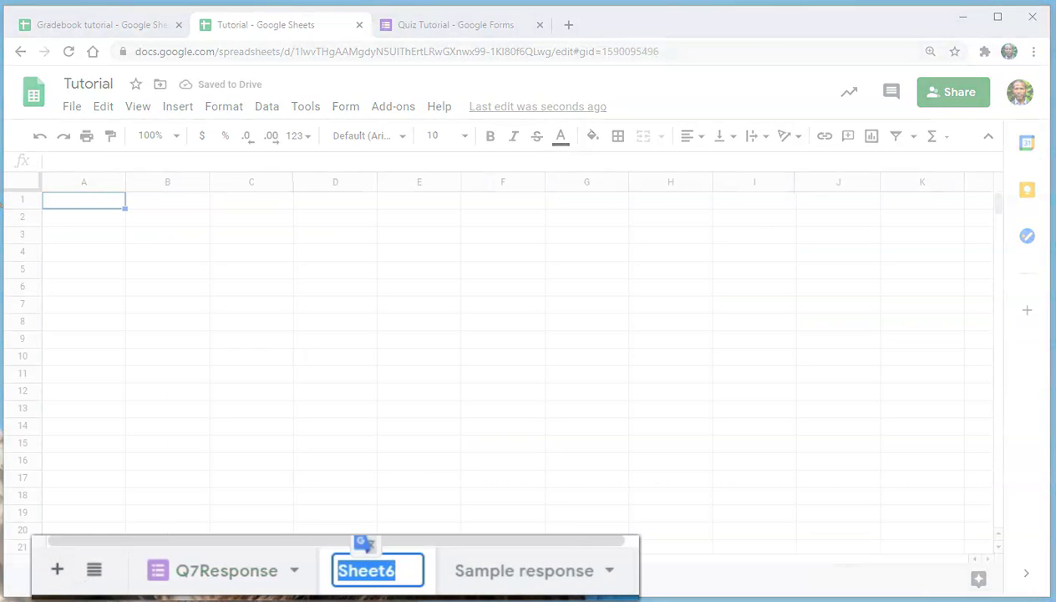
type("Q7Score")
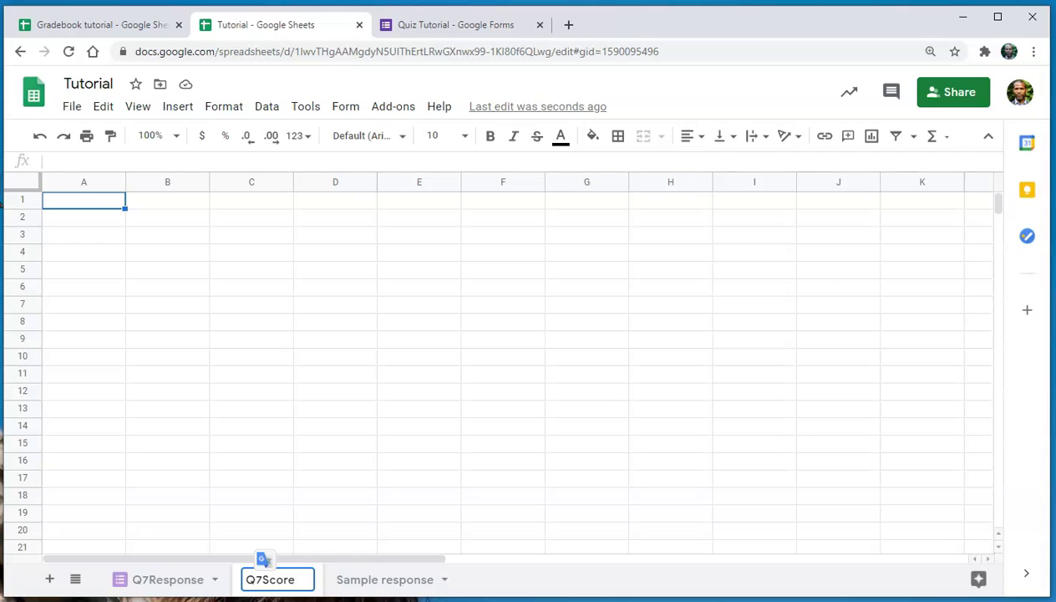
key("Return")
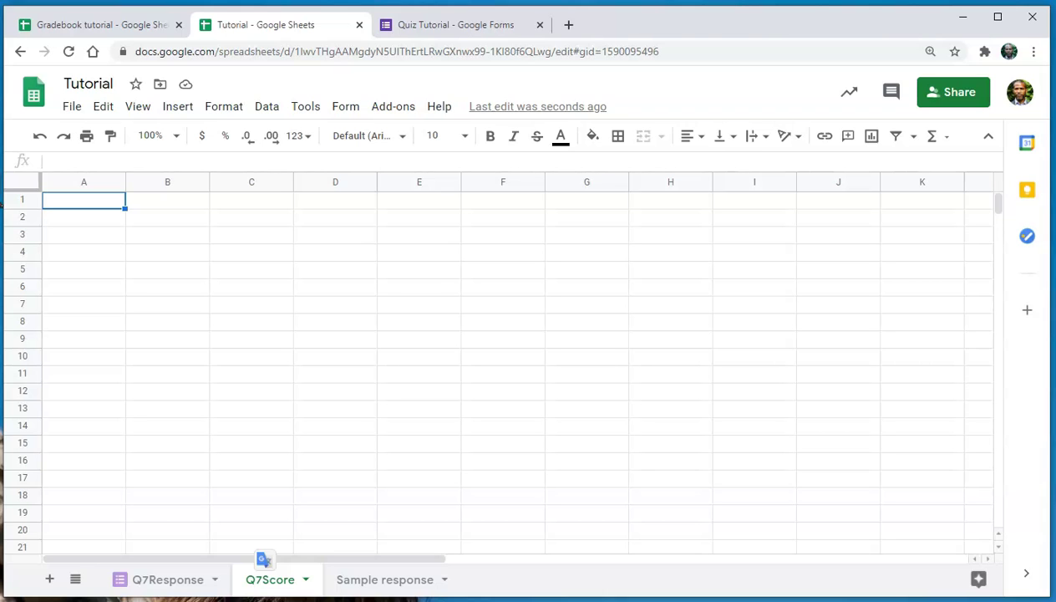
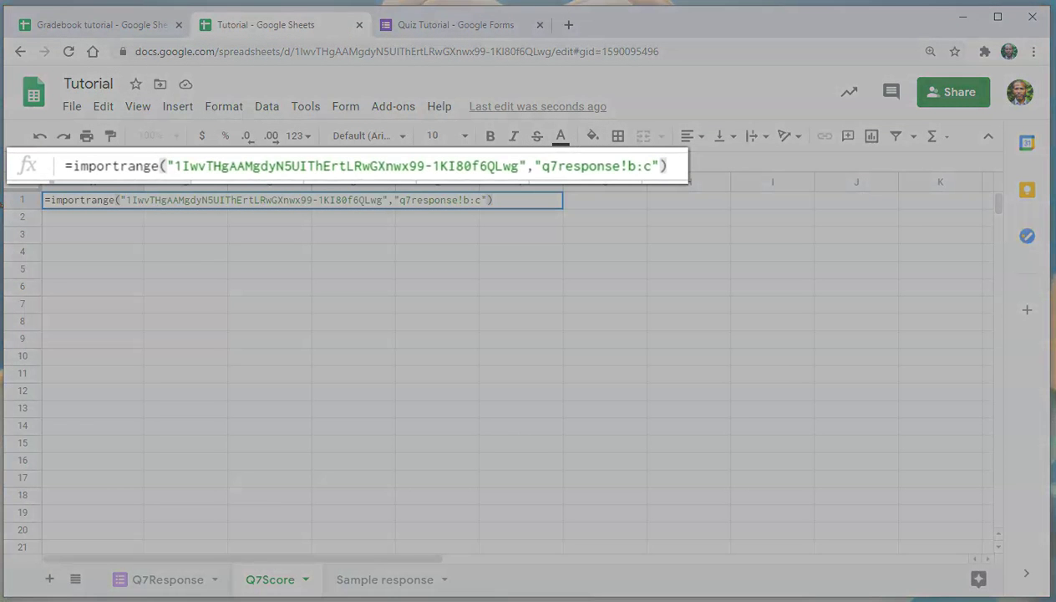
Enter an IMPORTRANGE formula in Q7Score A1 pulling the Tutorial spreadsheet's q7response!B:C.
left_click_drag(174, 166, 518, 165)
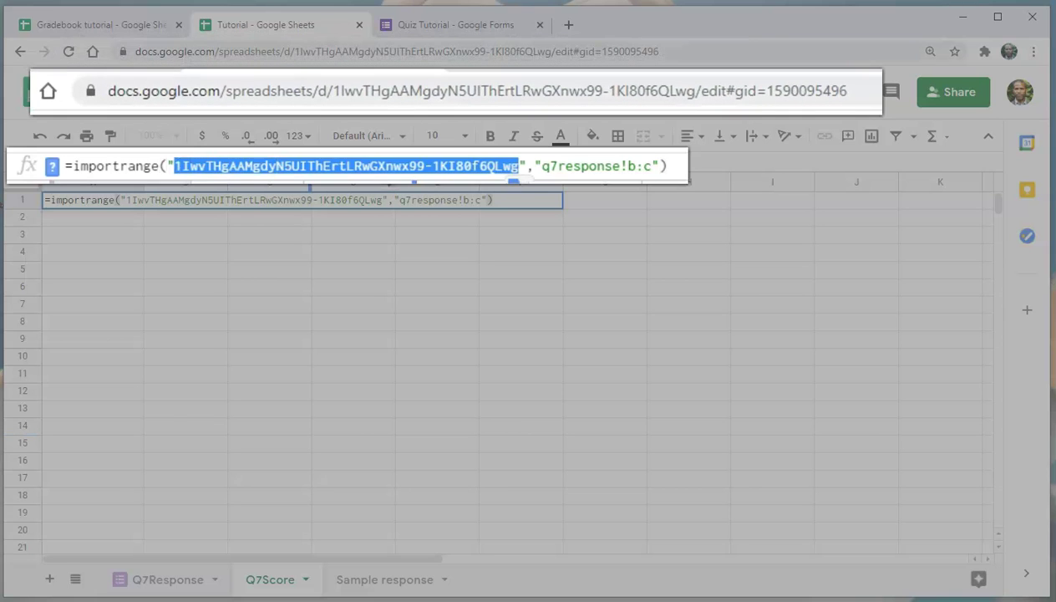
left_click_drag(294, 51, 551, 51)
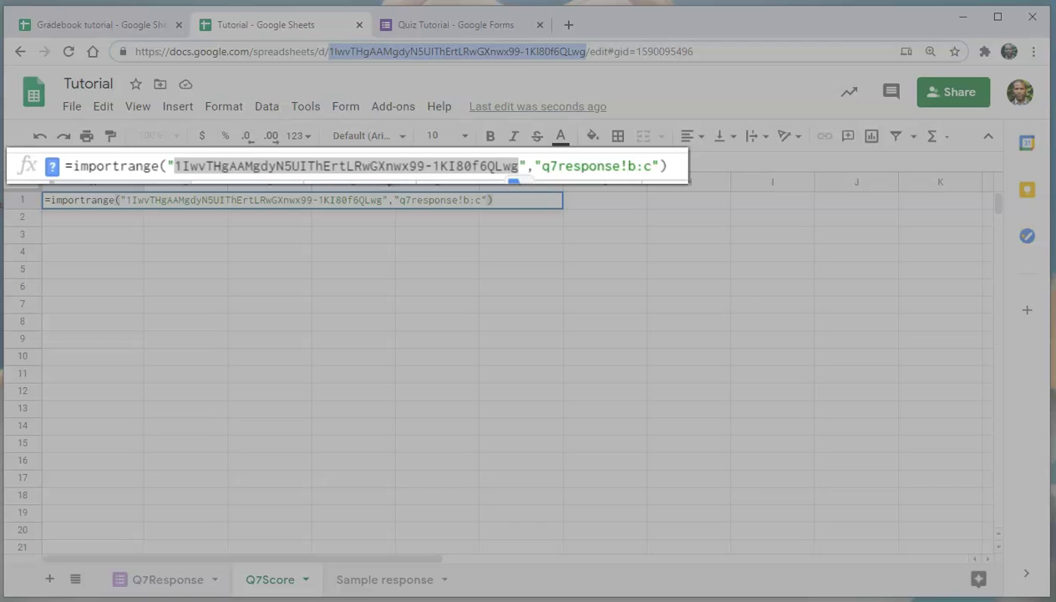
left_click_drag(542, 165, 620, 165)
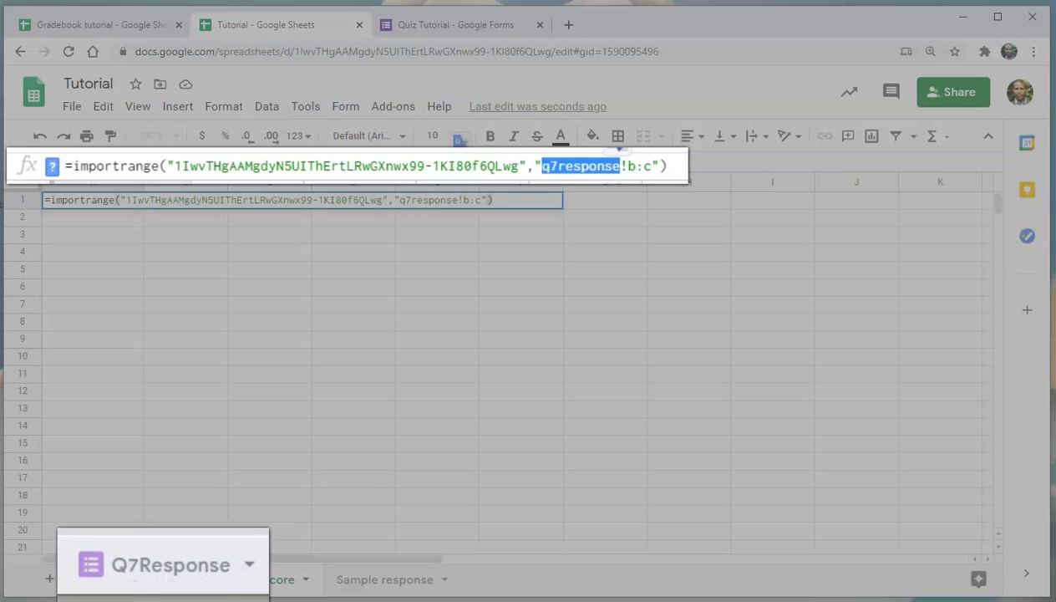
left_click(626, 165)
key("shift+Left")
key("Left")
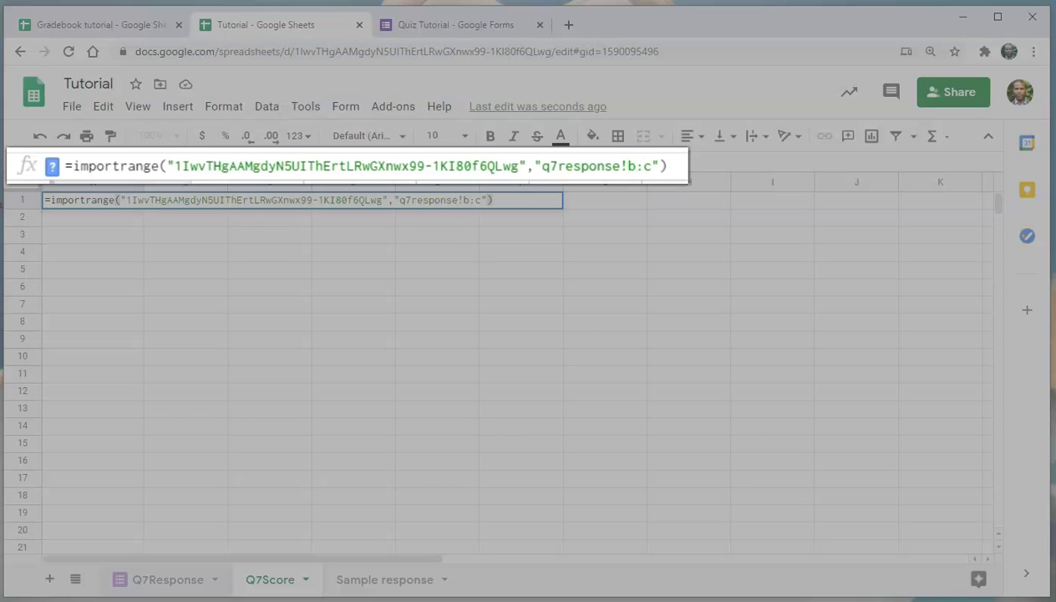
left_click(167, 579)
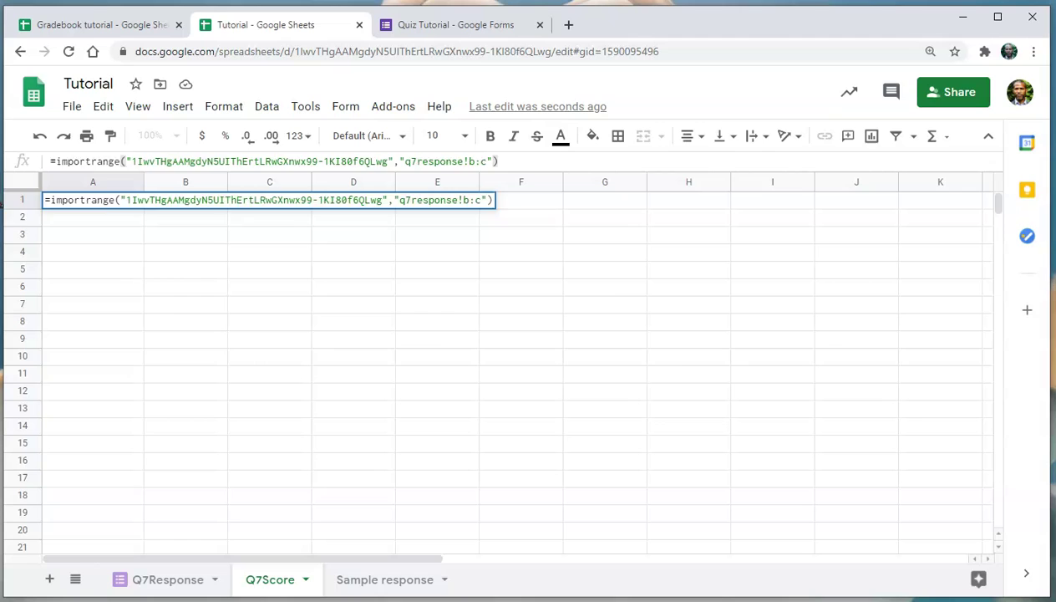
key("Return")
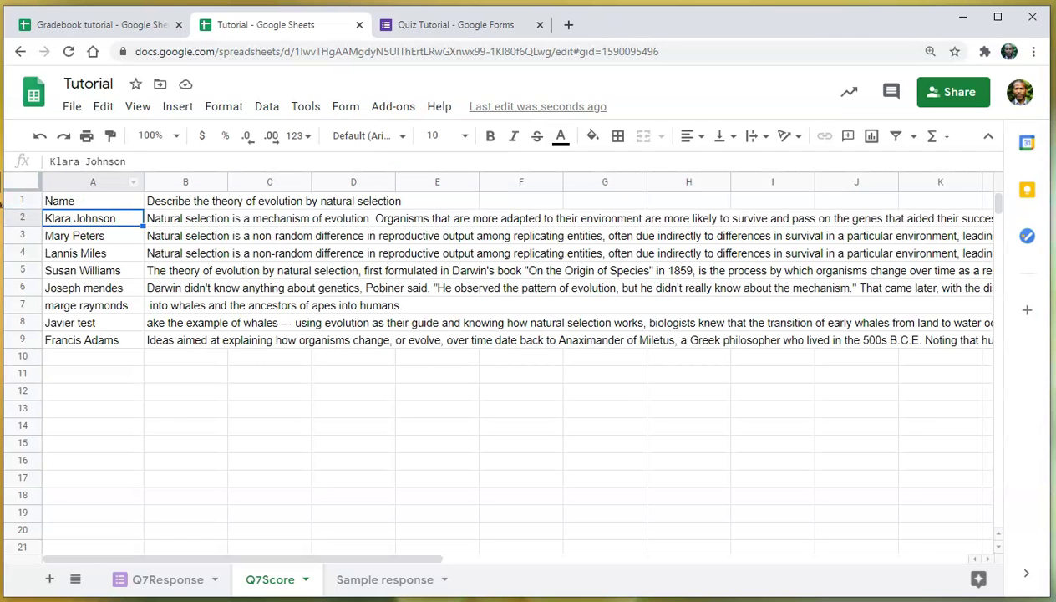
Set text wrapping to Clip across the whole Q7Score sheet, then select Sample response B2.
key("ctrl+a")
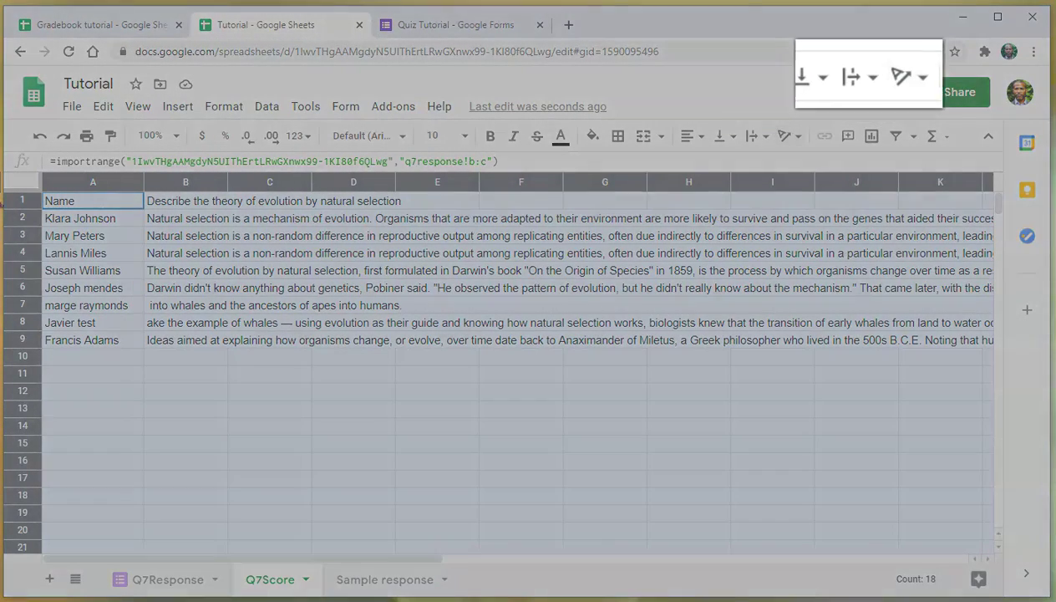
left_click(755, 136)
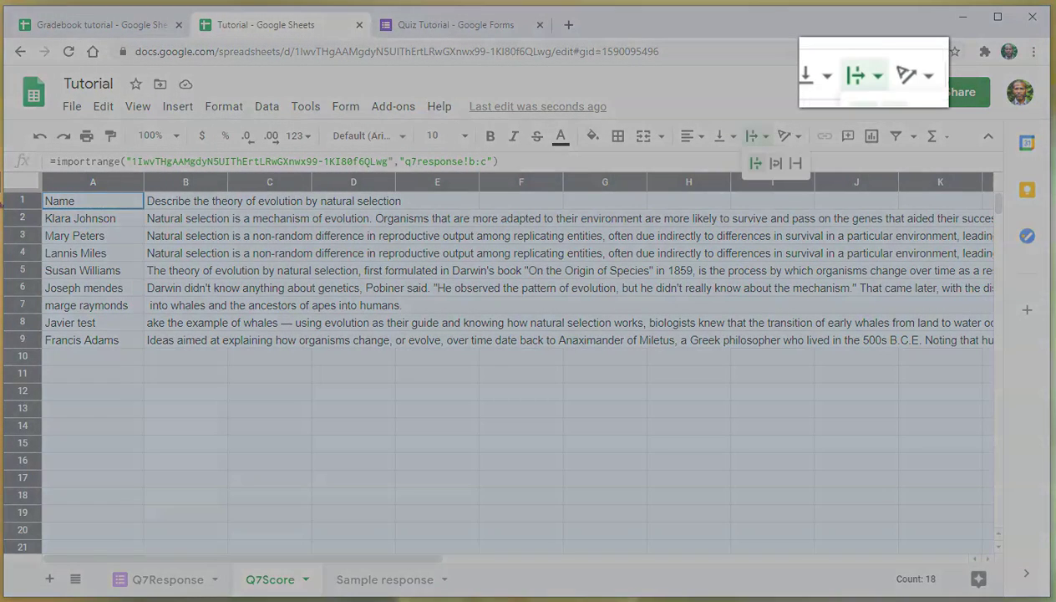
left_click(796, 163)
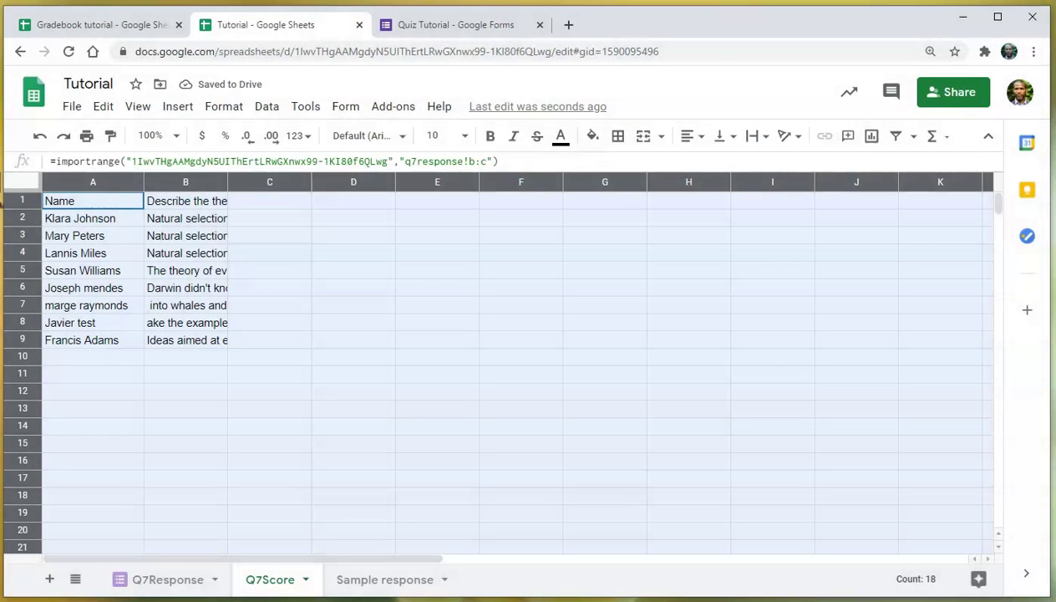
left_click(521, 426)
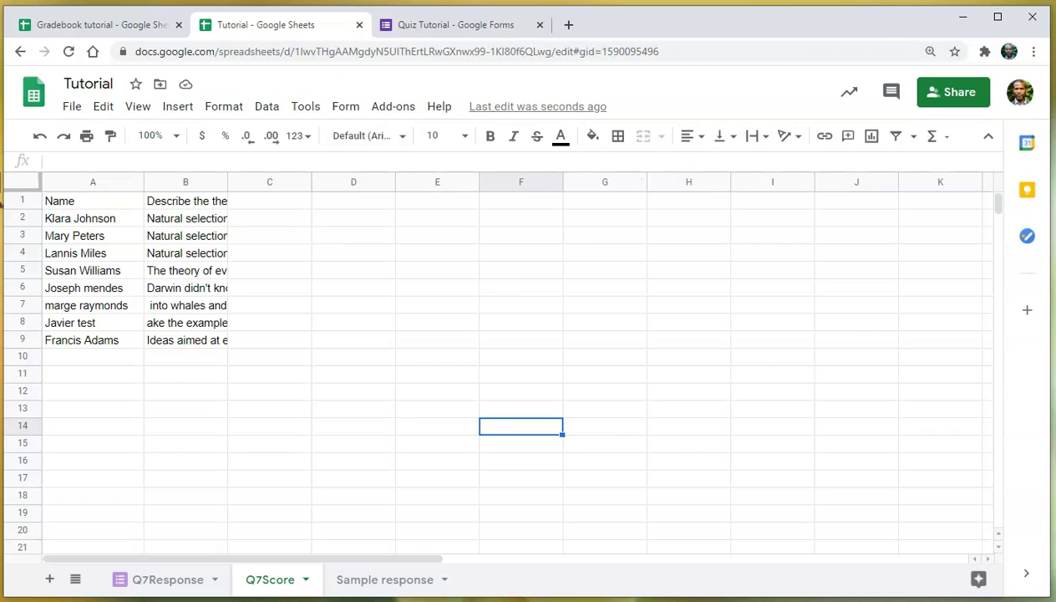
left_click(384, 579)
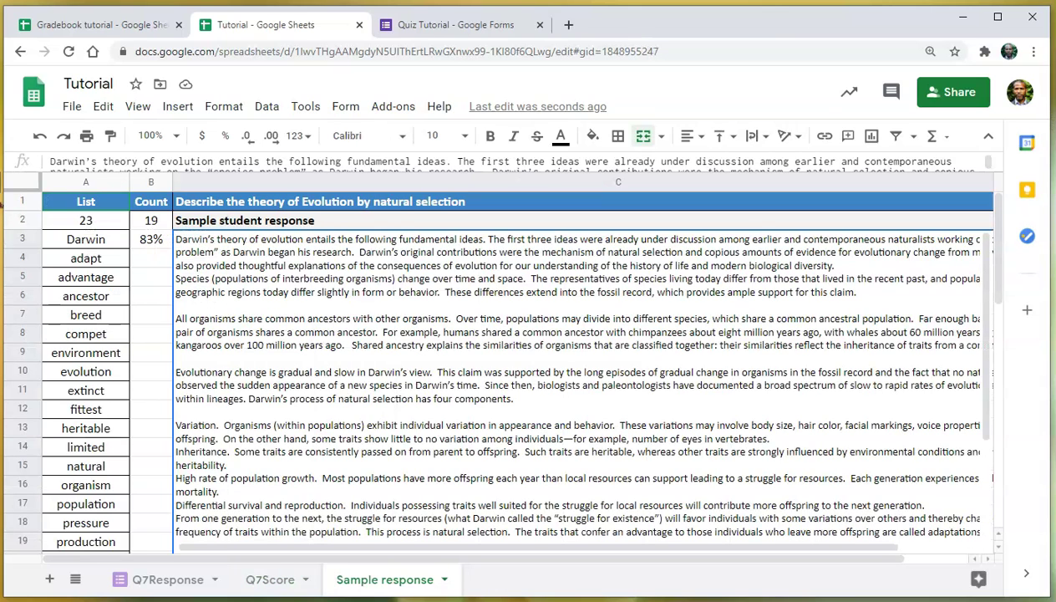
left_click(150, 219)
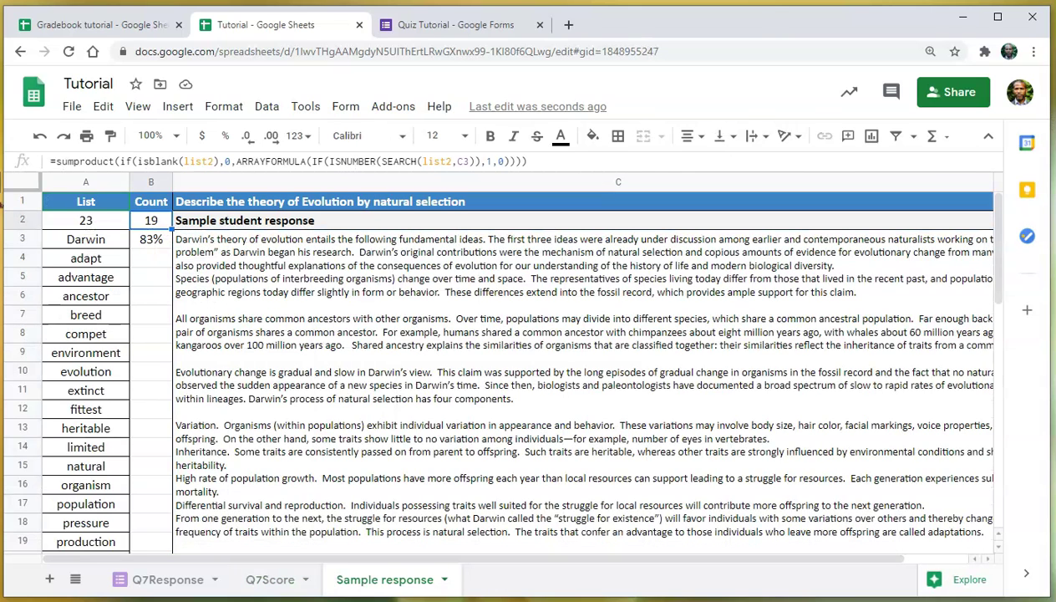
Paste the SUMPRODUCT keyword-count formula into Q7Score C2, referencing B2, and autofill column C.
triple_click(286, 161)
key("ctrl+c")
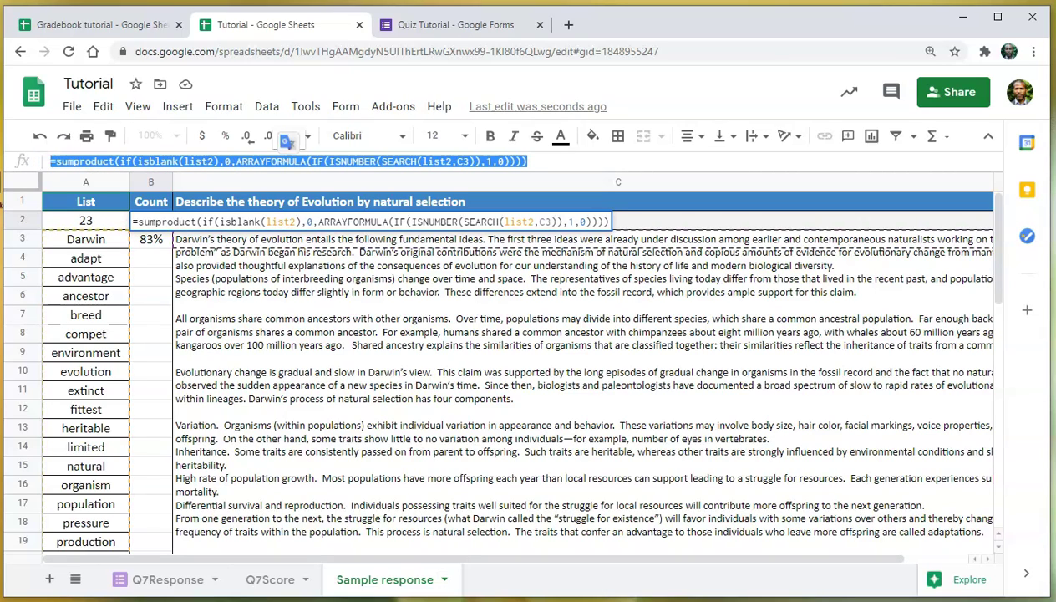
left_click(270, 579)
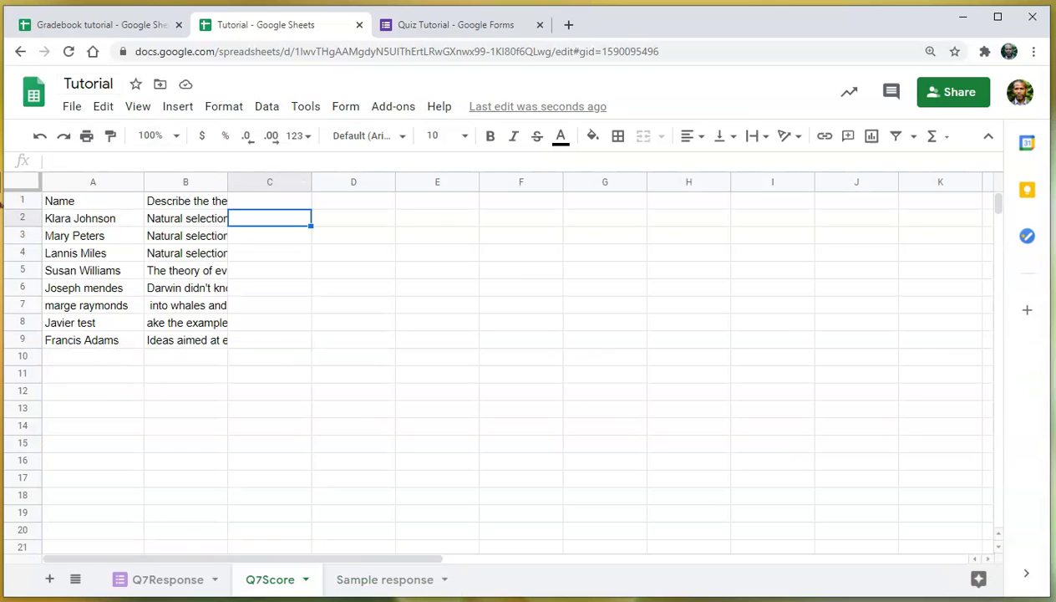
key("ctrl+v")
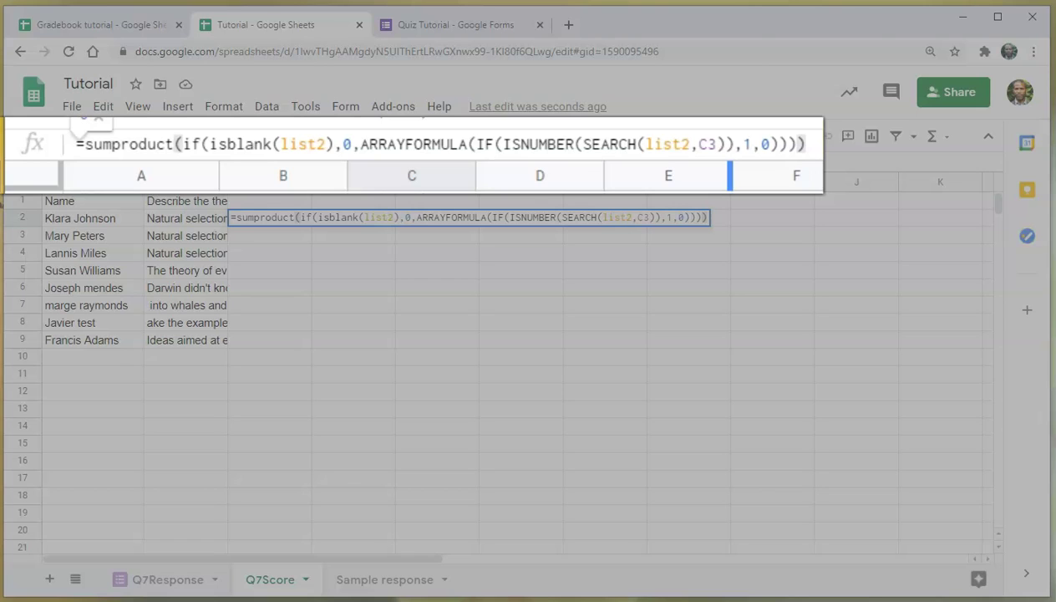
left_click(708, 144)
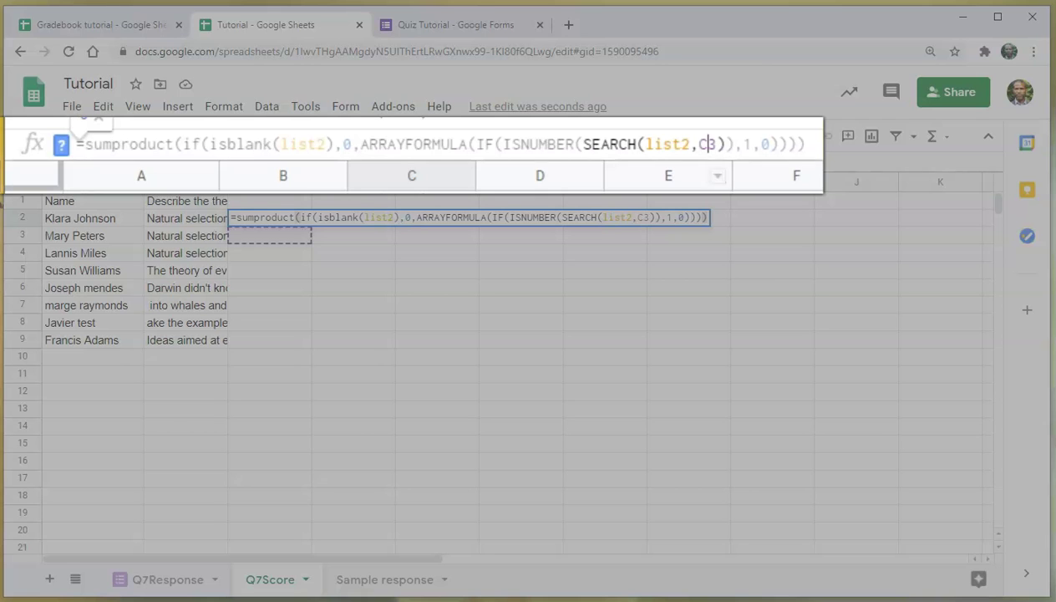
double_click(707, 144)
key("Return")
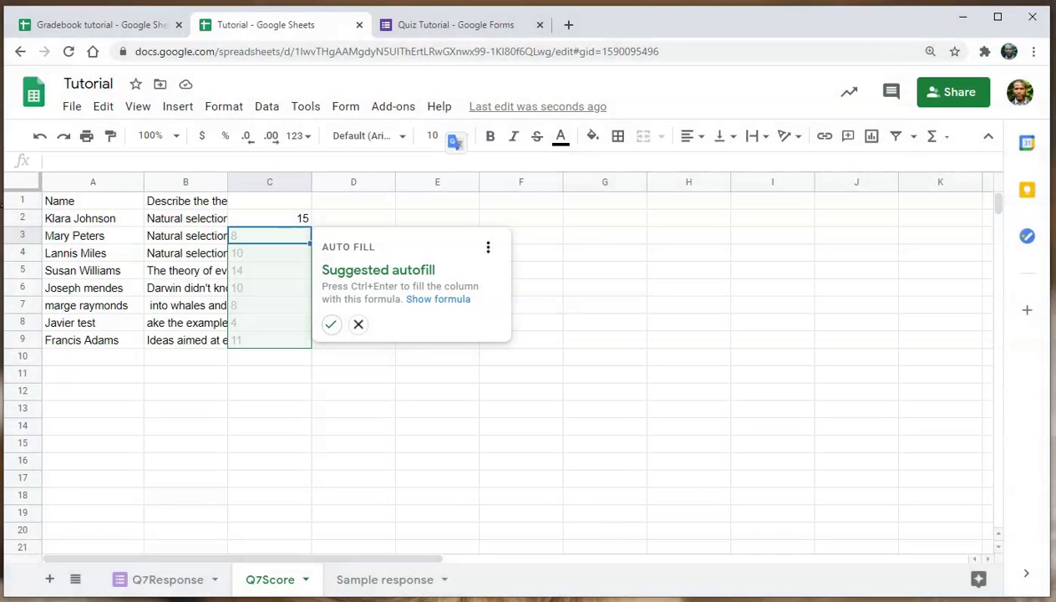
left_click(330, 324)
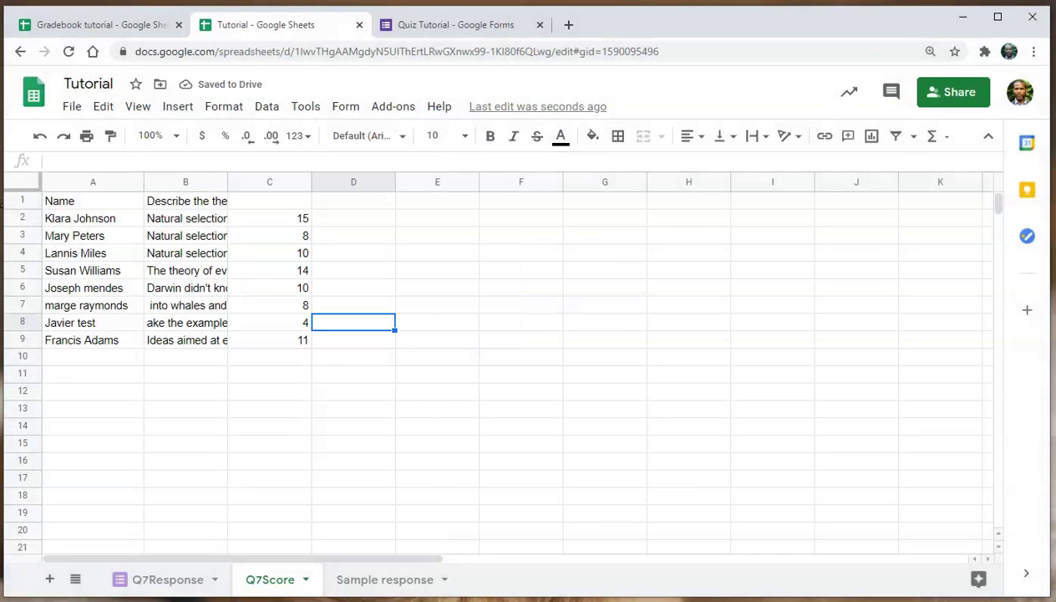
Head C1 'Raw Score', shade C2 yellow, and wrap its formula in =IF(B2="","",…).
left_click(269, 201)
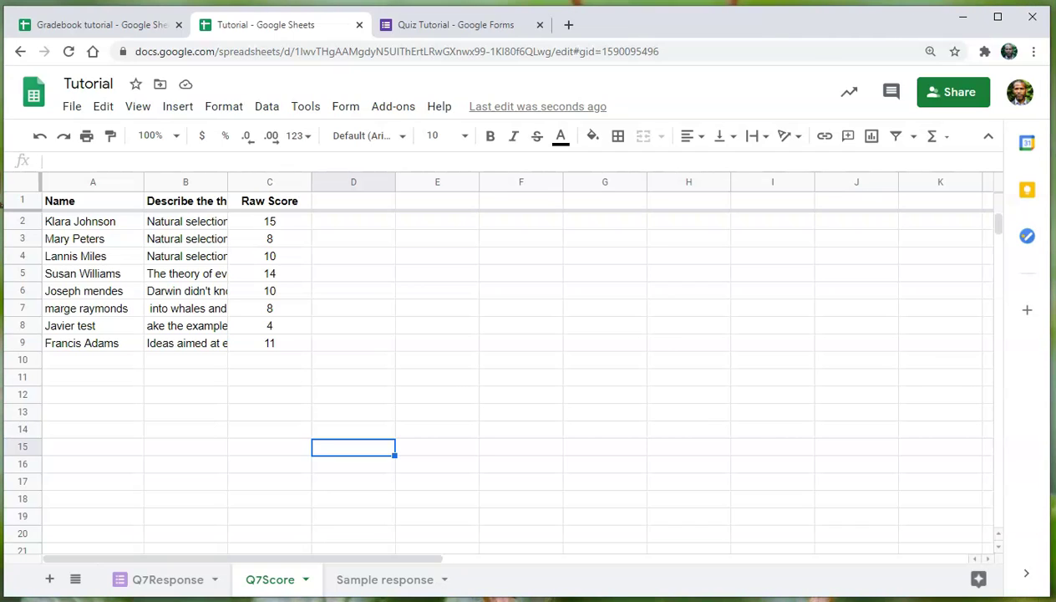
left_click(269, 221)
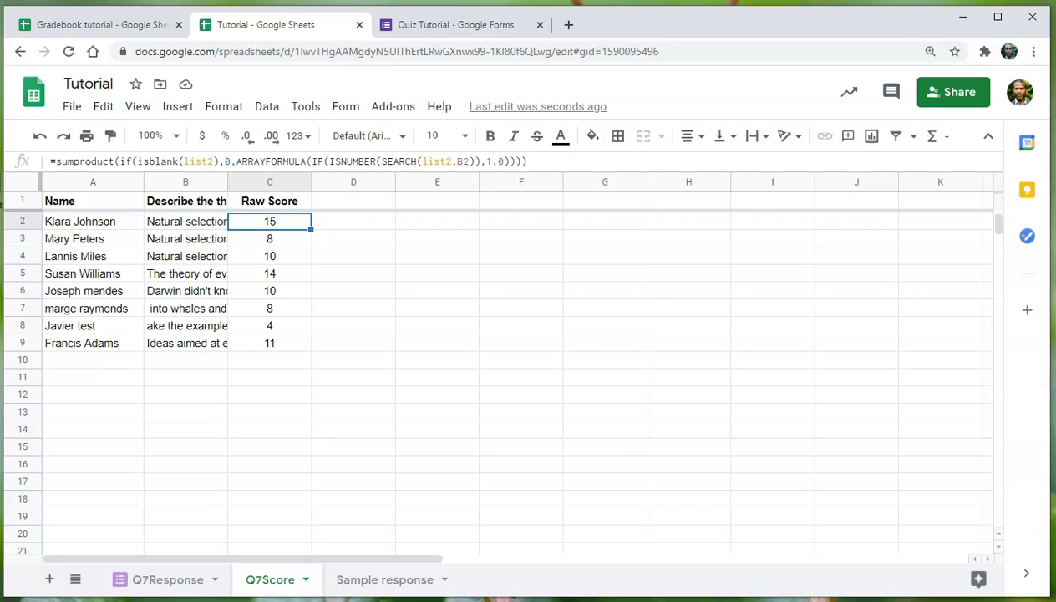
left_click(592, 136)
left_click(667, 211)
left_click(592, 136)
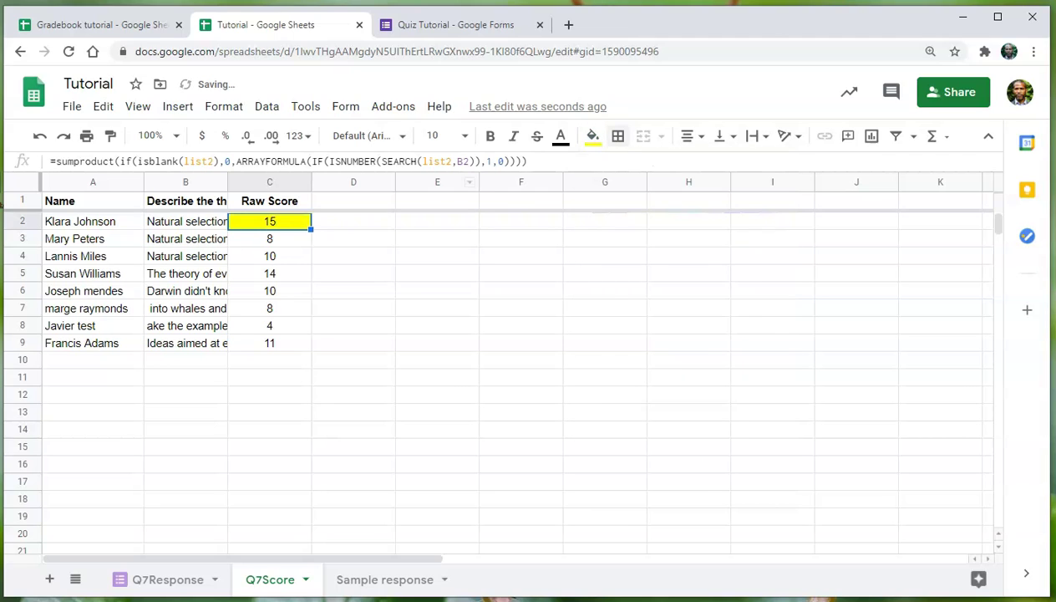
left_click(625, 167)
left_click(353, 359)
Copy the C2 score formula down through C101.
left_click(269, 238)
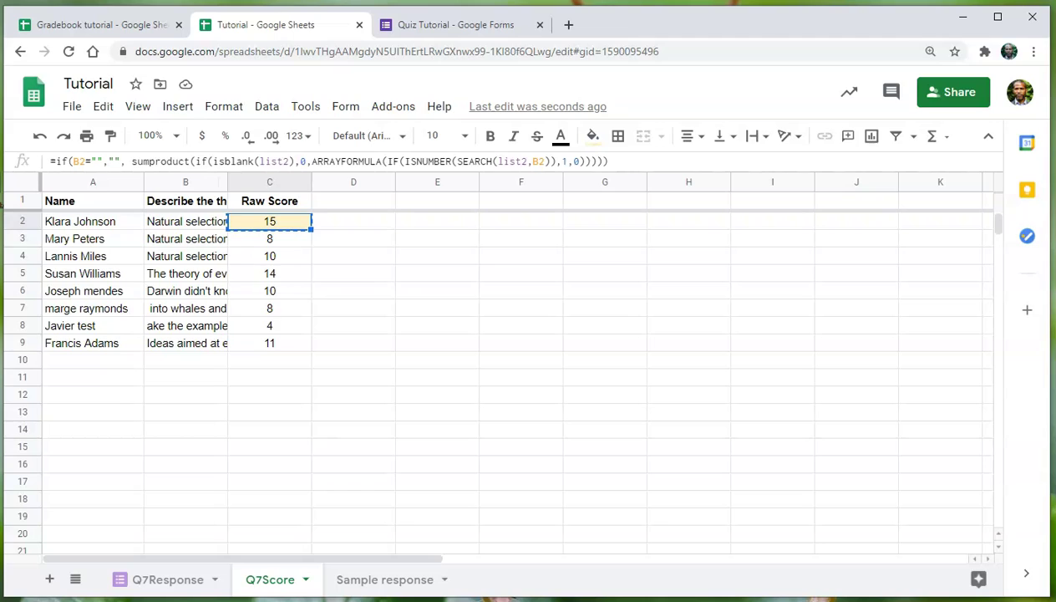
scroll(501, 376, "down", 18)
scroll(501, 376, "down", 1)
left_click(269, 306, "shift")
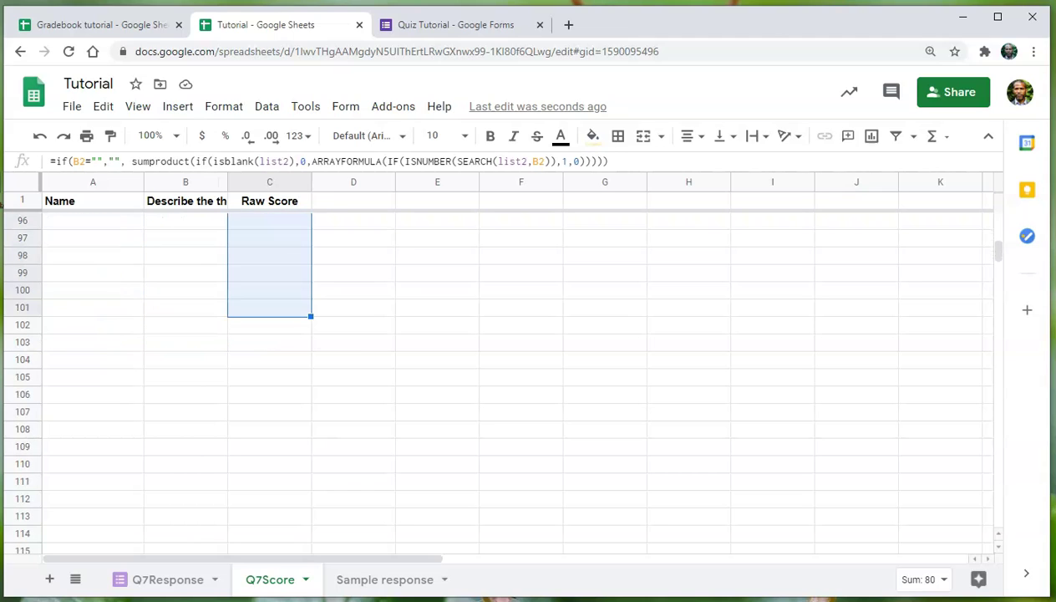
key("ctrl+v")
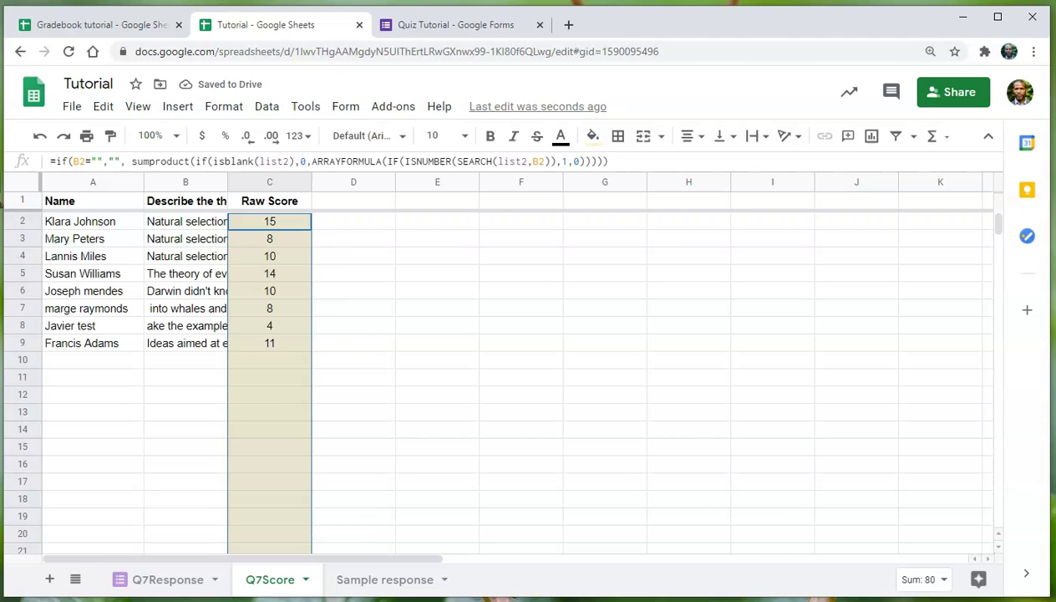
left_click(269, 429)
left_click(269, 359)
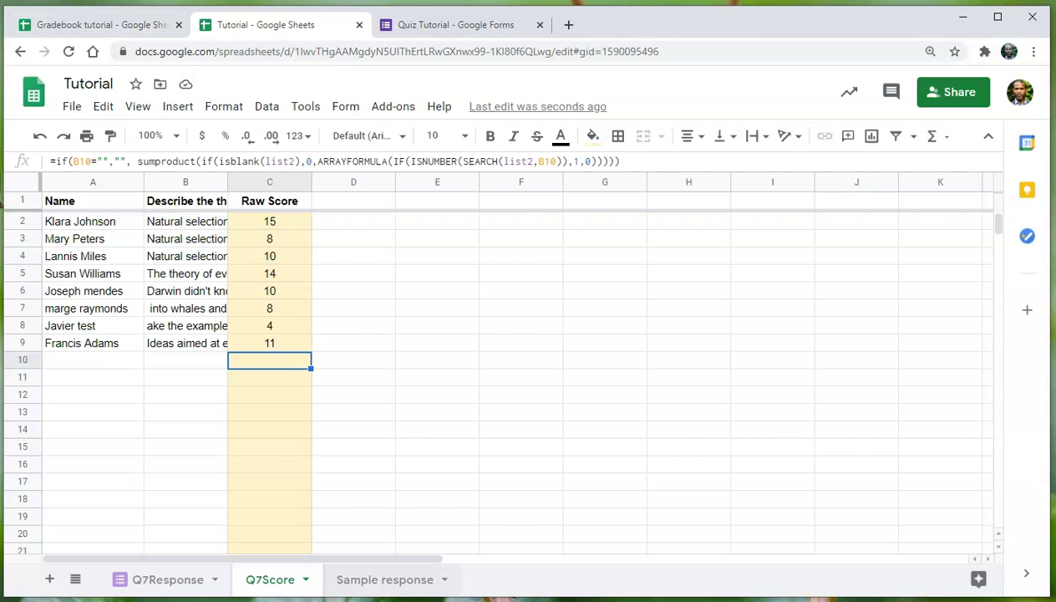
left_click(384, 579)
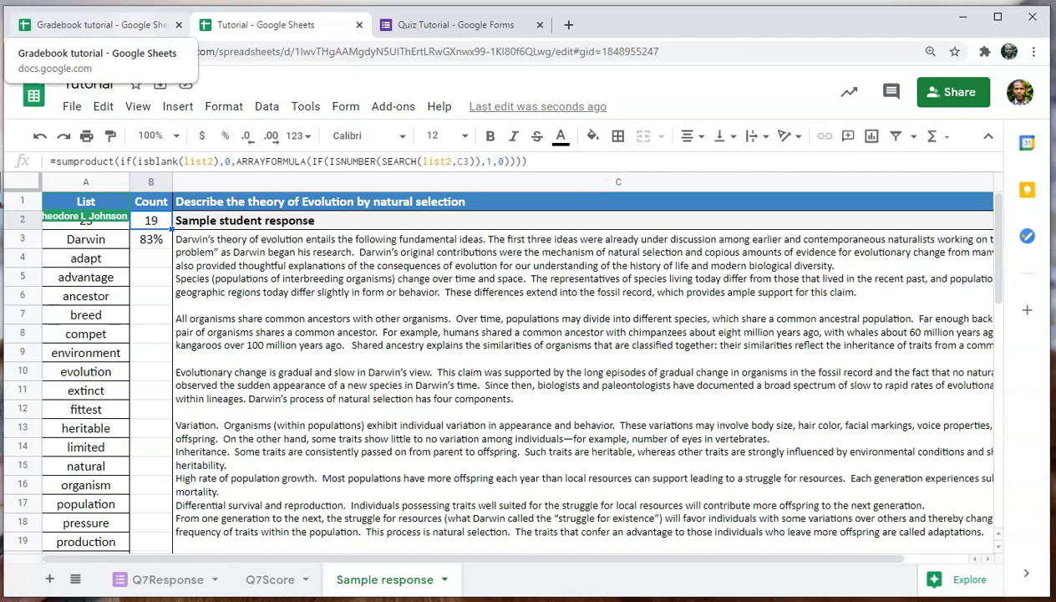
left_click(270, 579)
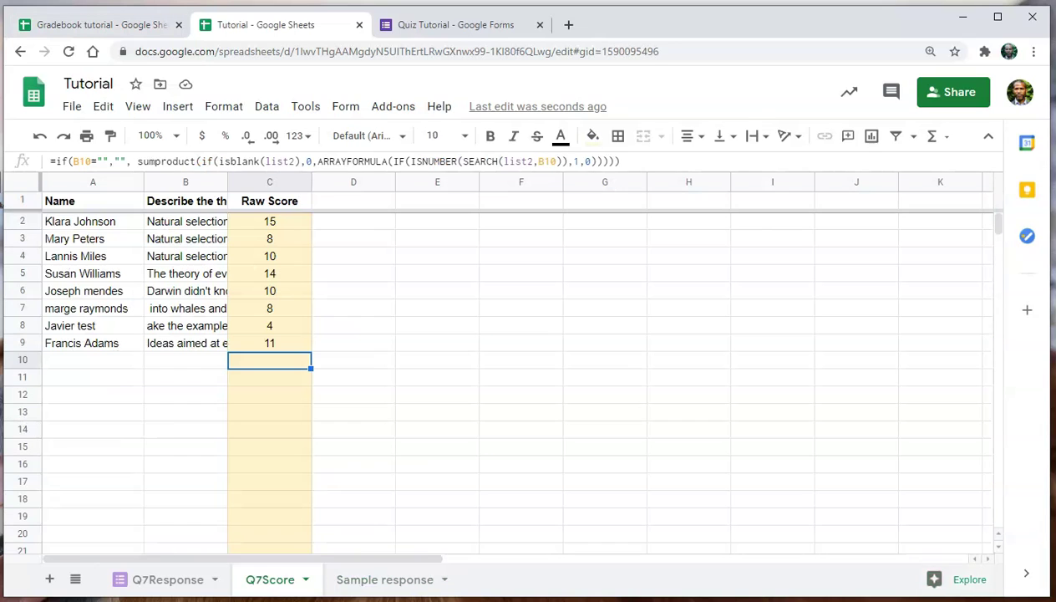
Insert a row above the headers, entering max score 15 in D1 and 'Adj Score' in D2.
right_click(22, 200)
mouse_move(88, 210)
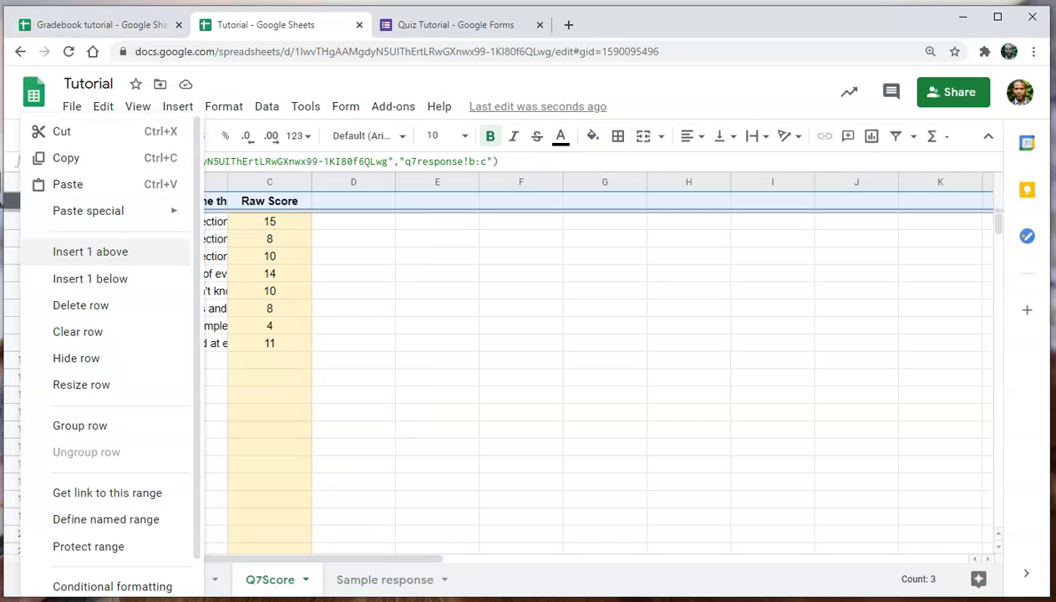
left_click(90, 251)
type("15")
key("Return")
type("a")
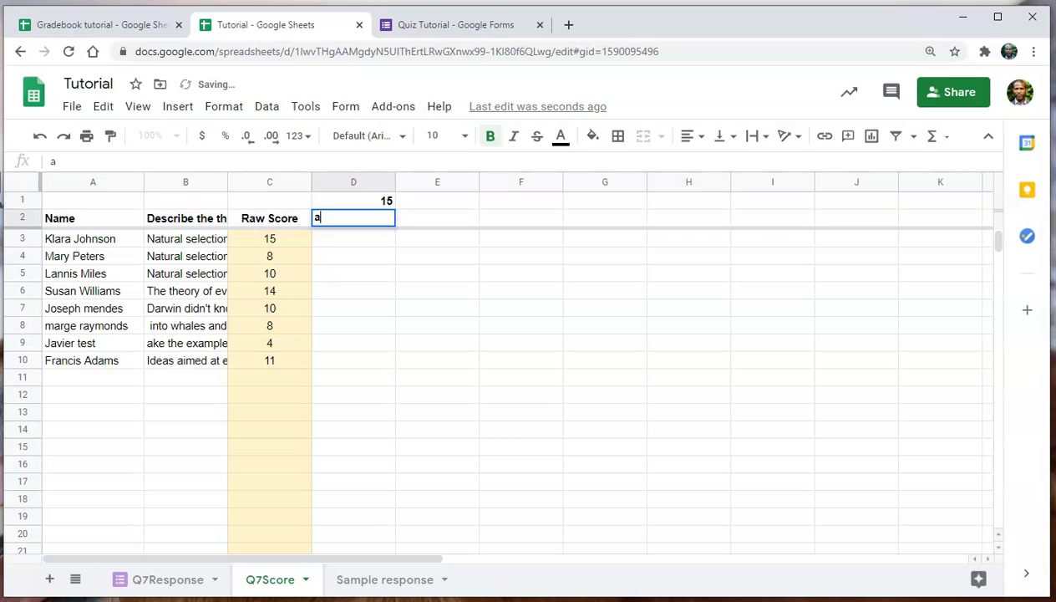
type("dj Score")
key("Return")
key("ctrl+z")
key("ctrl+z")
Enter the capped scaling formula =if(C3>D$1,20,C3/D$1*20) in D3.
key("ctrl+1")
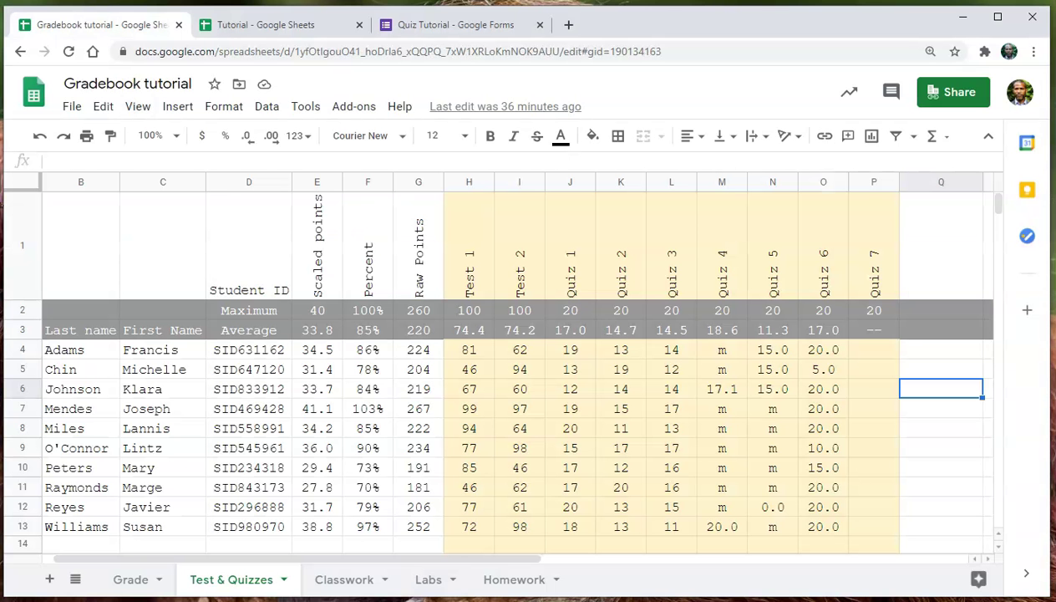
key("ctrl+2")
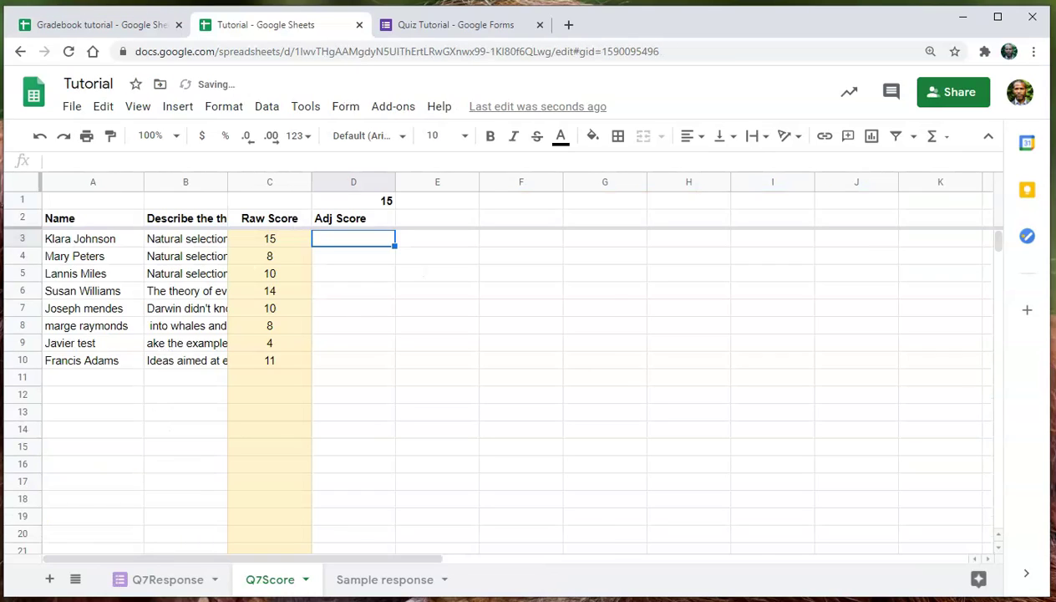
type("=if(C3>")
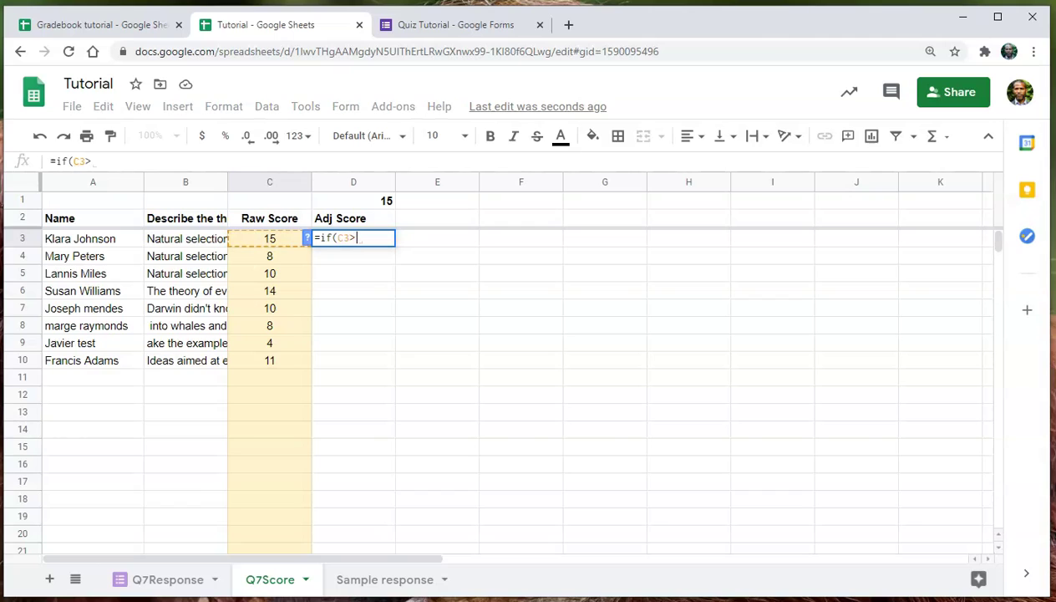
type("D1,")
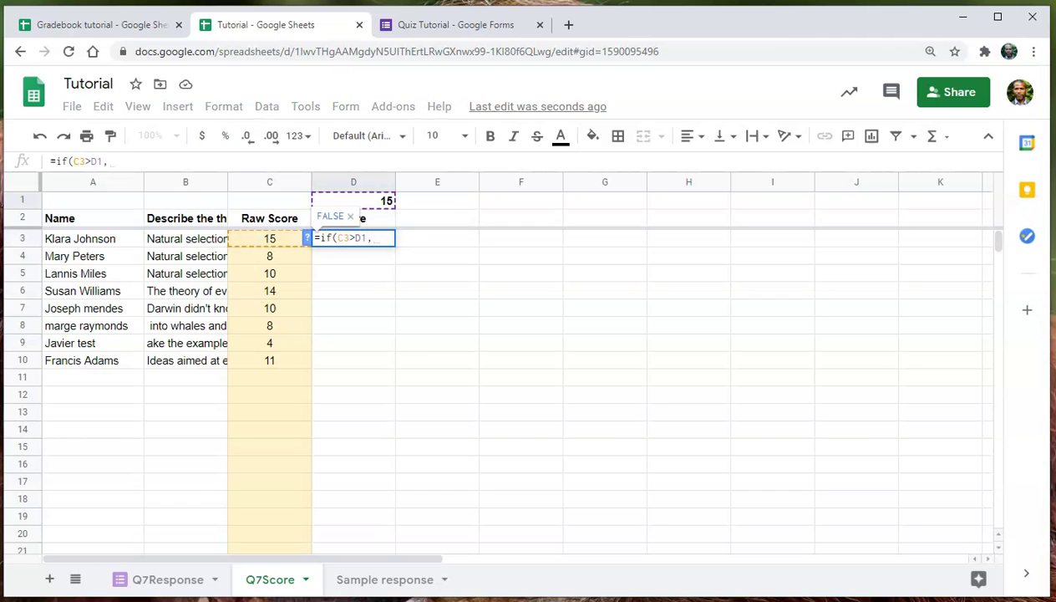
type("20")
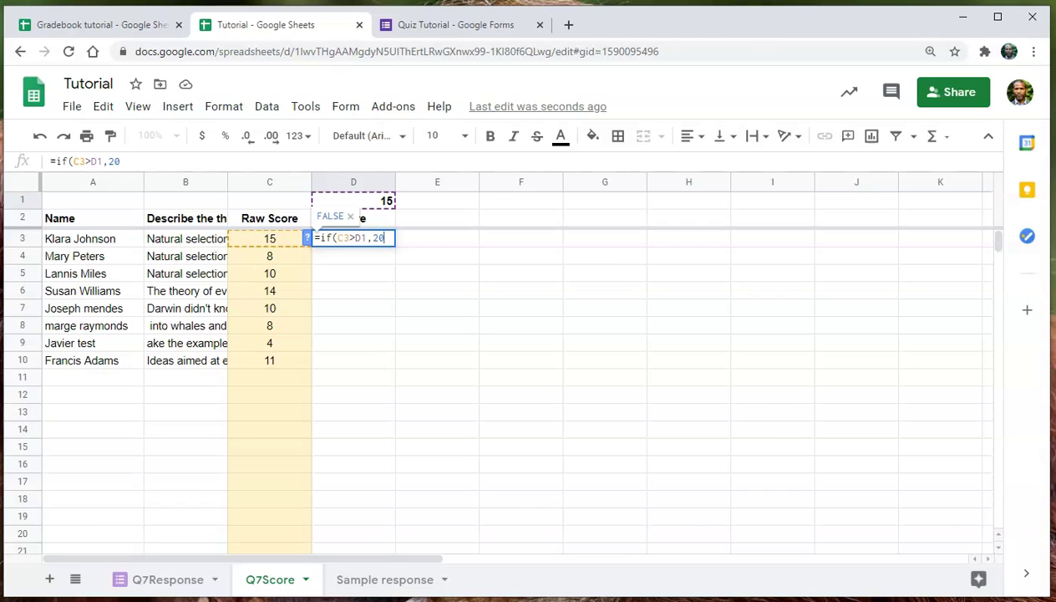
type(",C3")
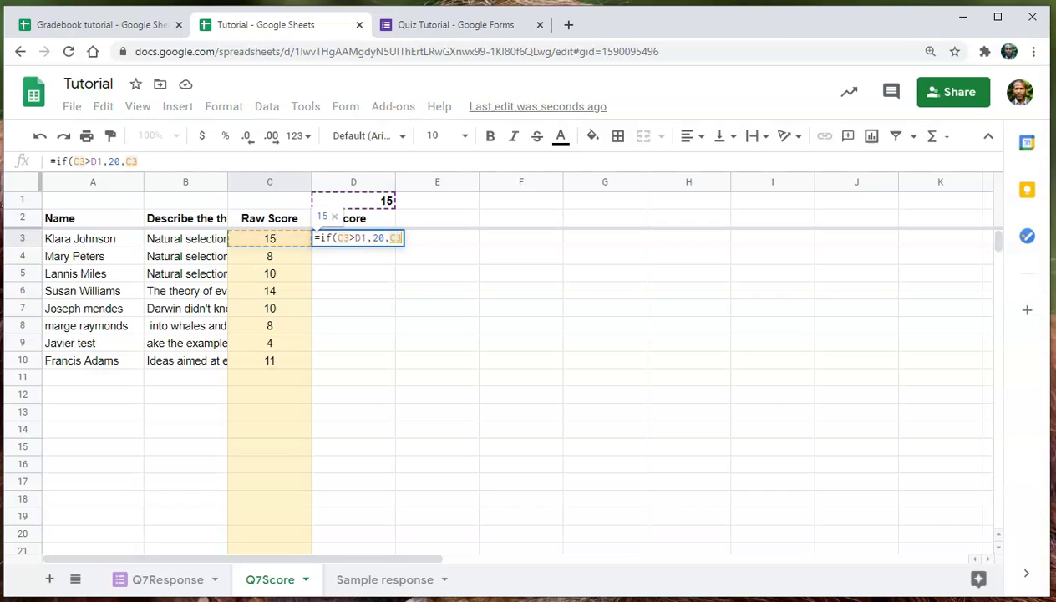
type("/D1")
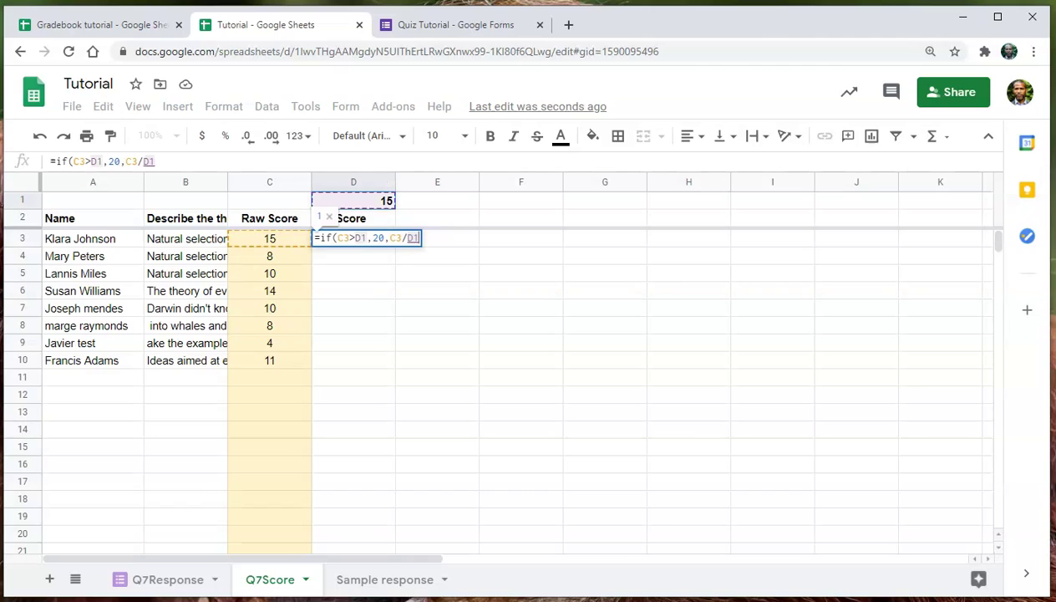
type("*20")
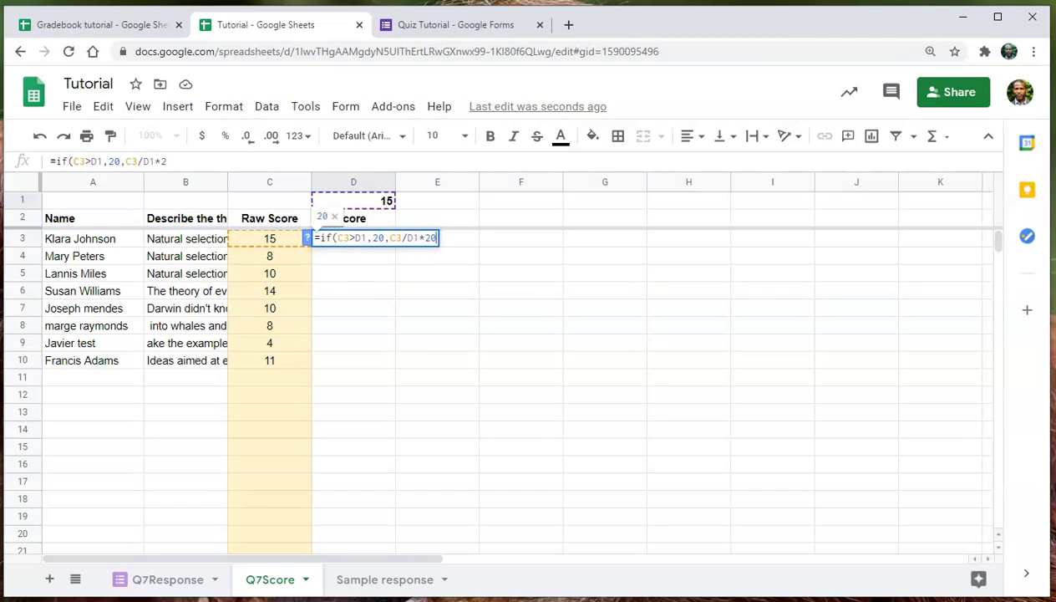
left_click(358, 238)
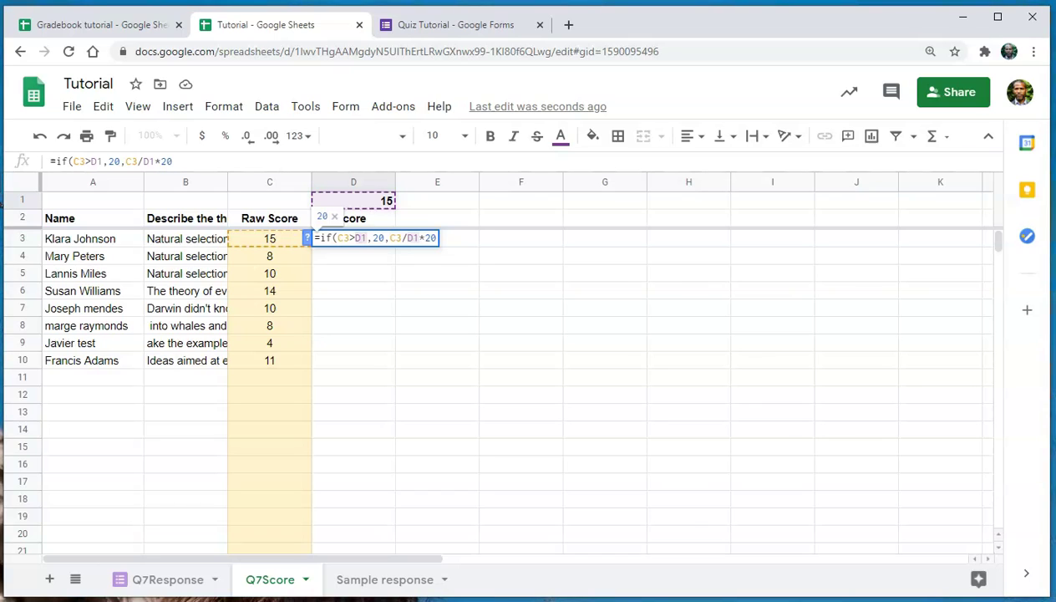
type("$")
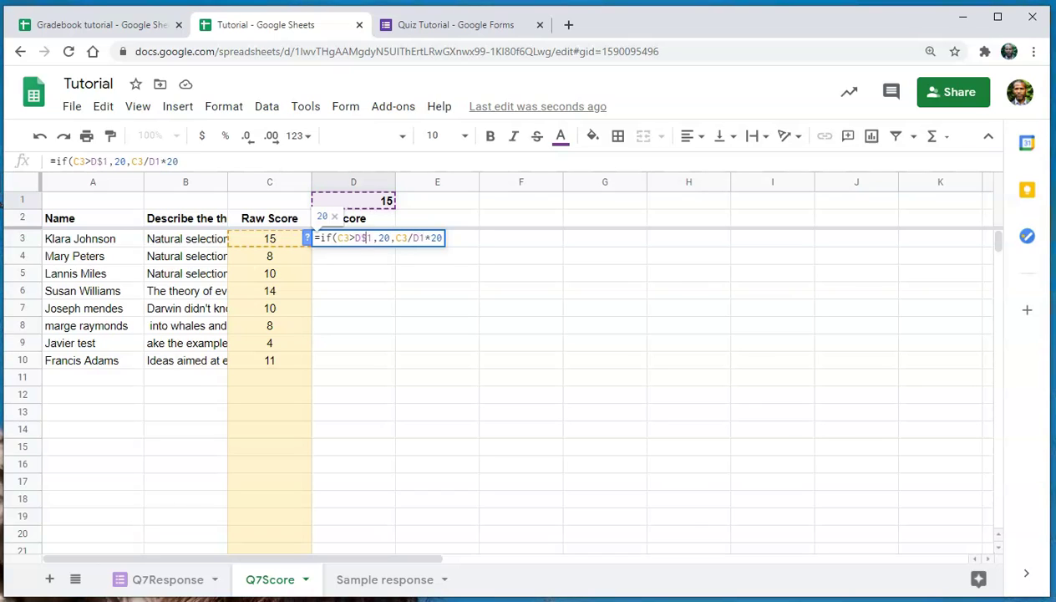
left_click(418, 238)
type("#")
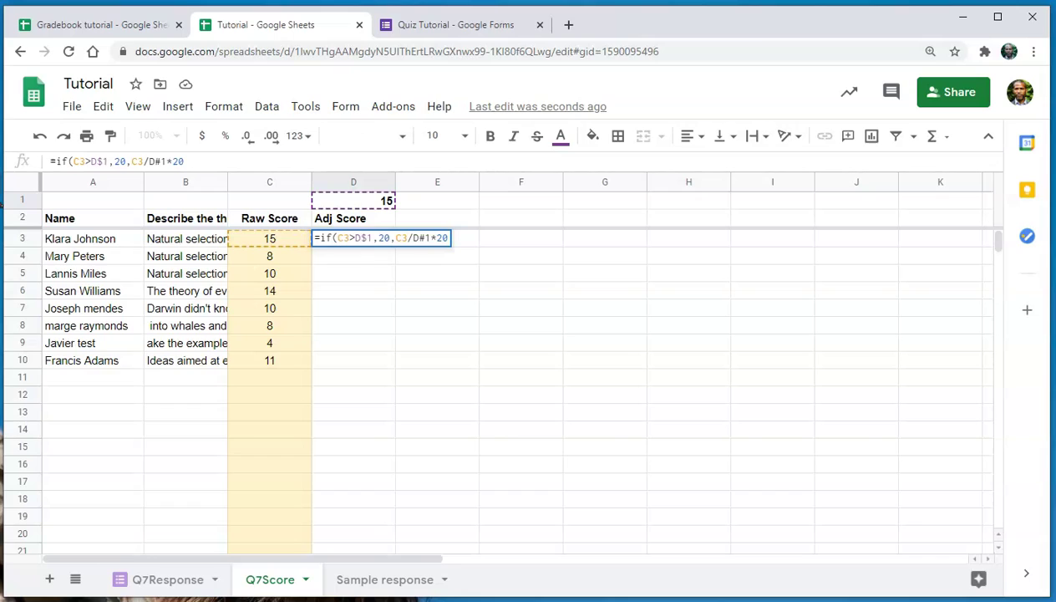
key("Return")
Fix the D3 parse error by replacing the stray # with $ in the reference.
left_click(353, 238)
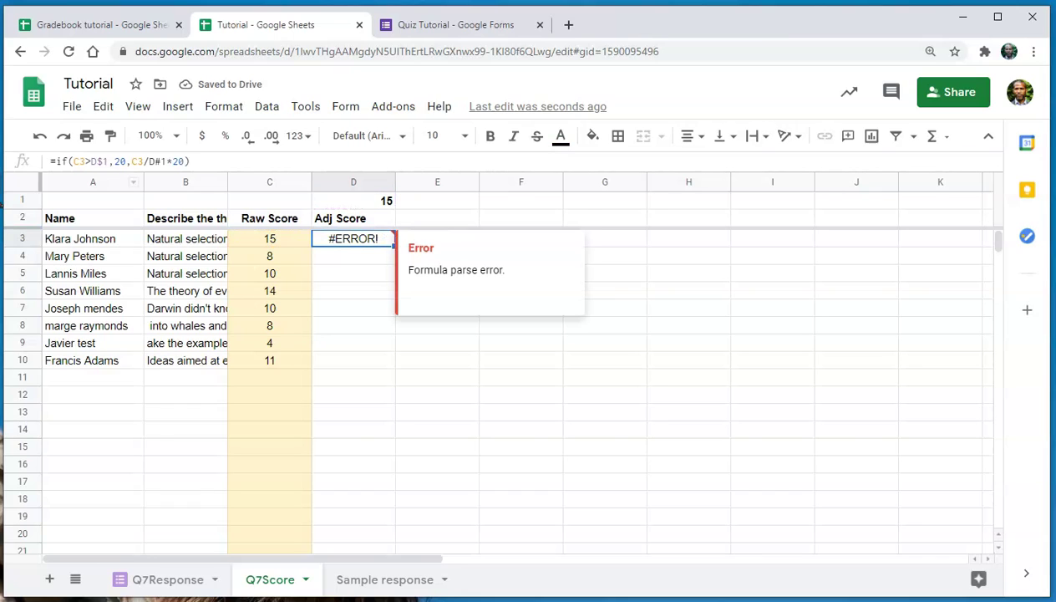
left_click(161, 160)
key("BackSpace")
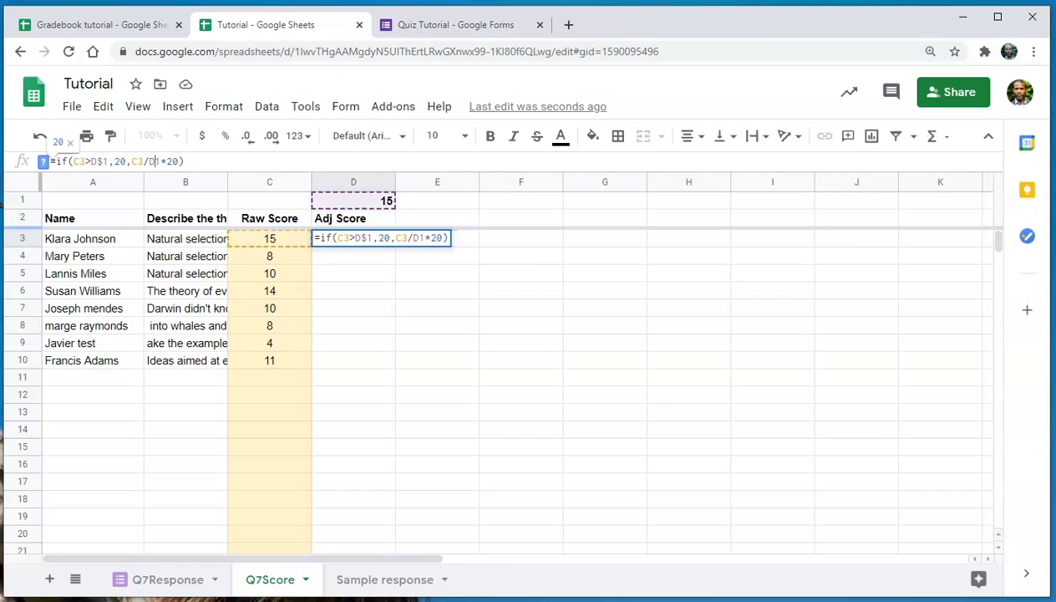
type("$")
key("Return")
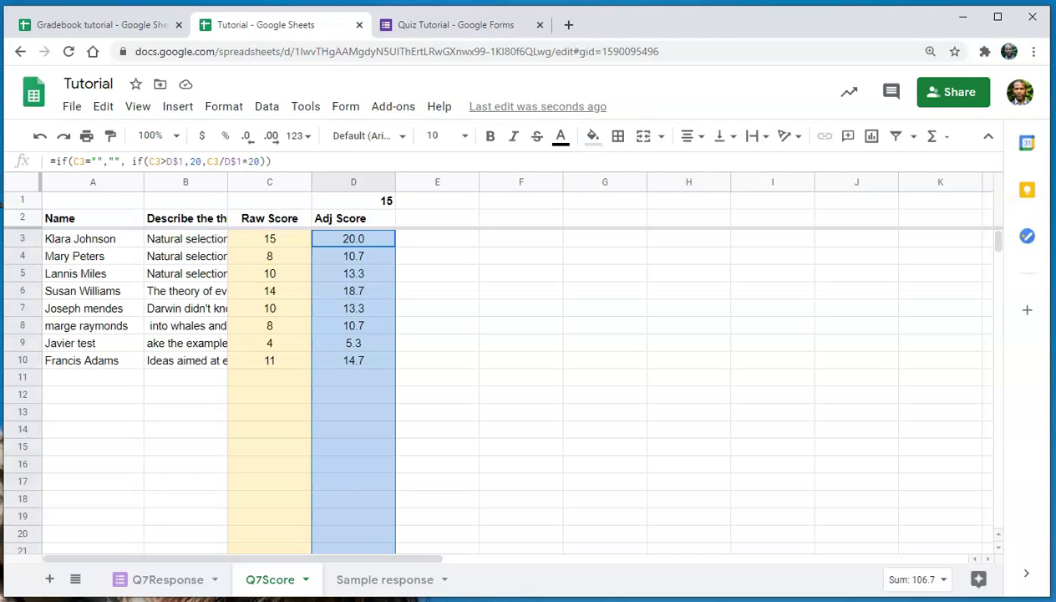
Add a new sheet named Roster to the Tutorial file.
left_click(49, 579)
double_click(342, 586)
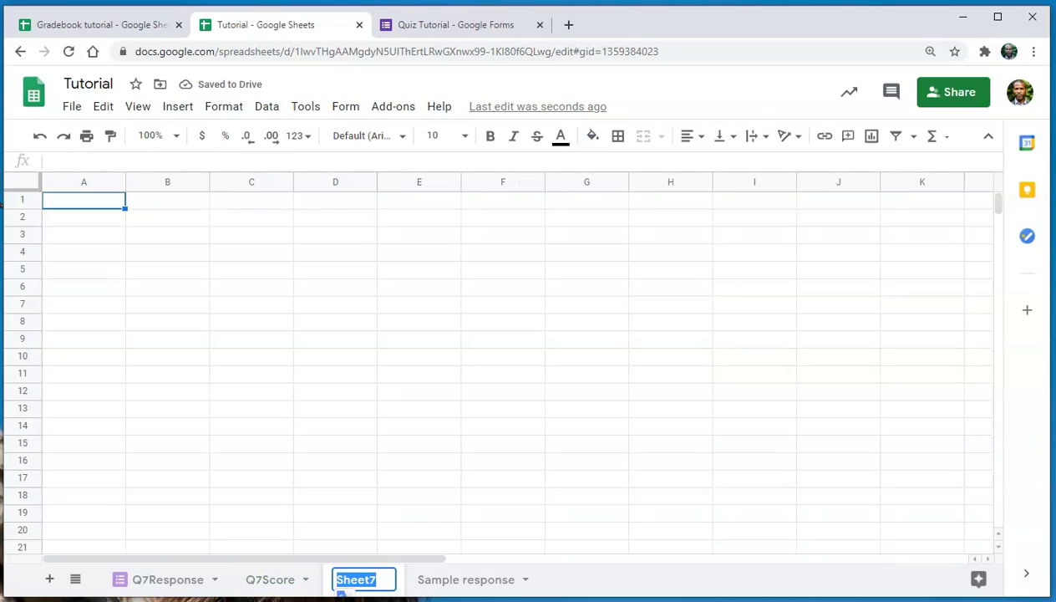
type("Roster")
key("Return")
Copy the Gradebook tutorial's spreadsheet ID from its Grade sheet's web address.
left_click(100, 25)
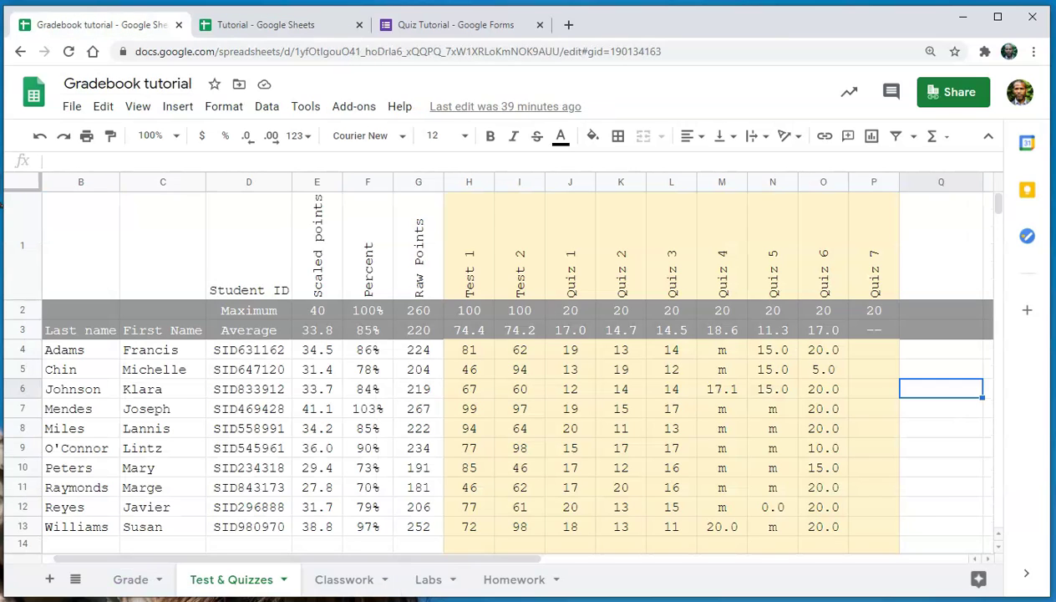
scroll(502, 367, "down", 5)
scroll(501, 368, "up", 5)
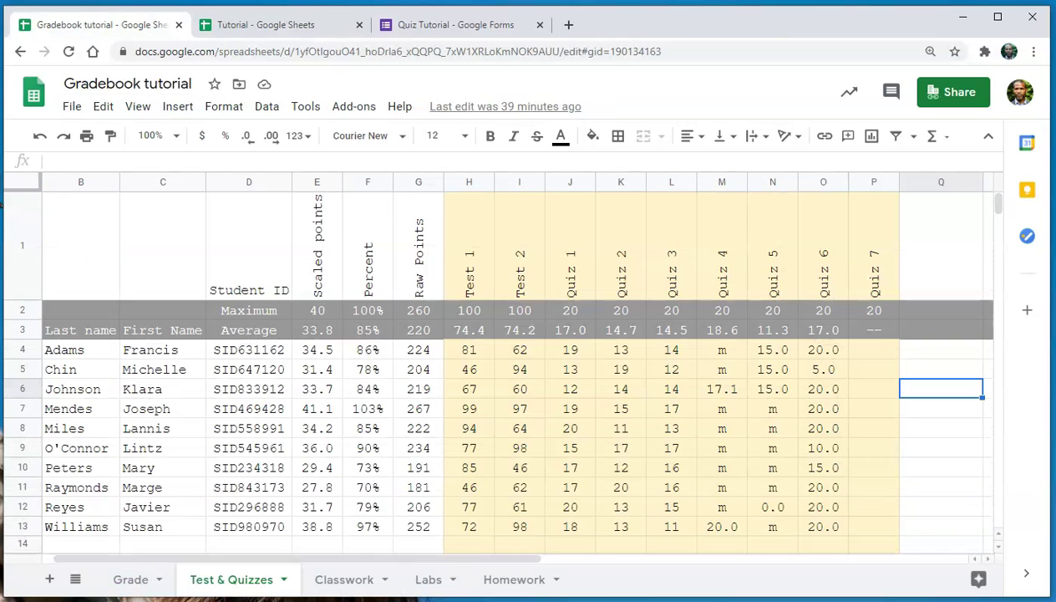
left_click(265, 24)
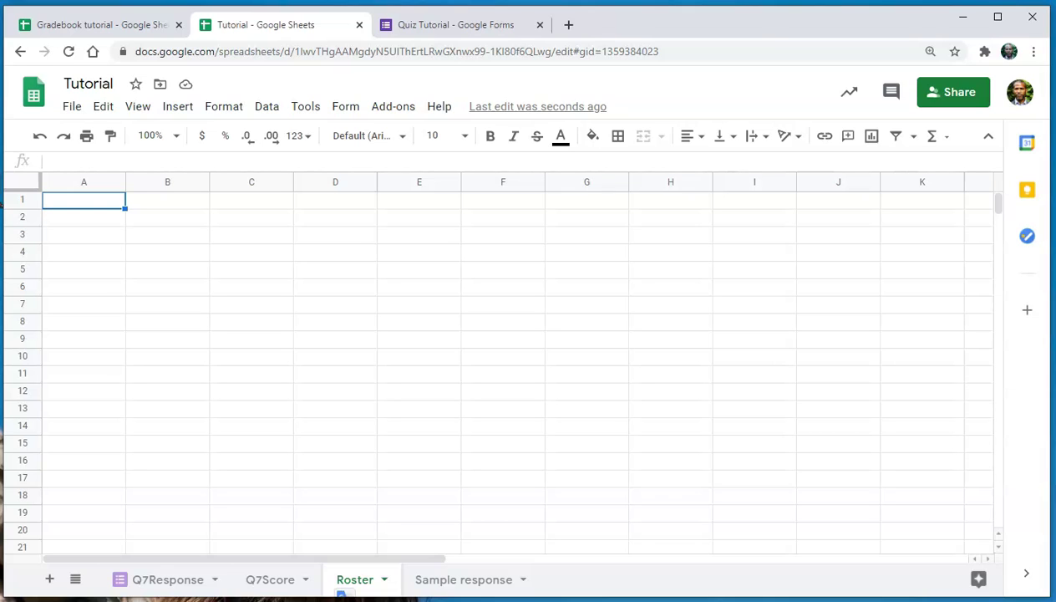
key("ctrl+shift+Tab")
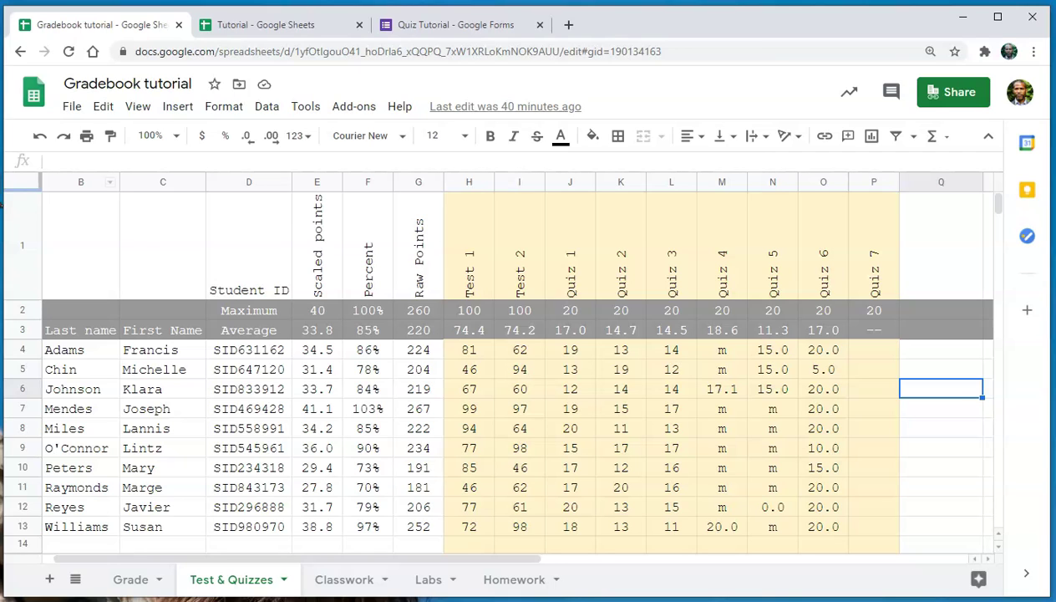
key("ctrl+shift+Page_Up")
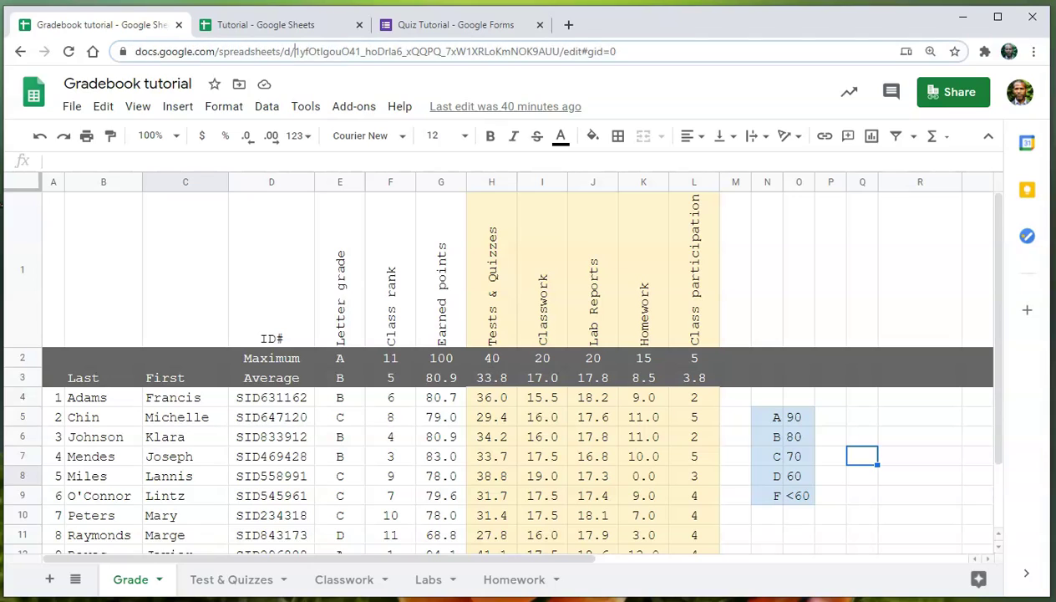
left_click_drag(292, 51, 558, 51)
key("ctrl+c")
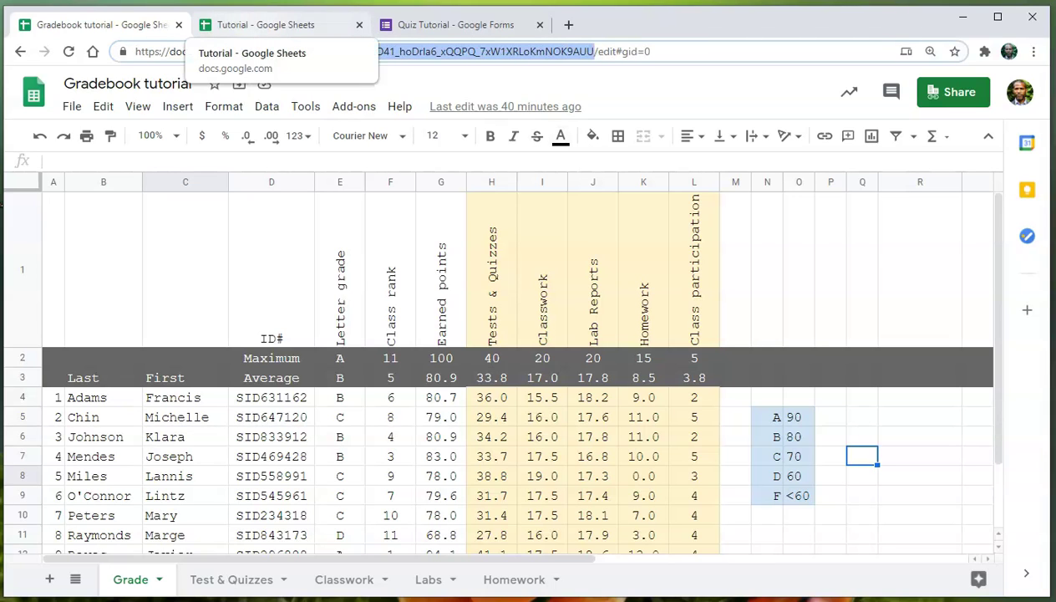
Enter =IMPORTRANGE with the gradebook ID and "grade!b:c" in Roster A1.
left_click(266, 25)
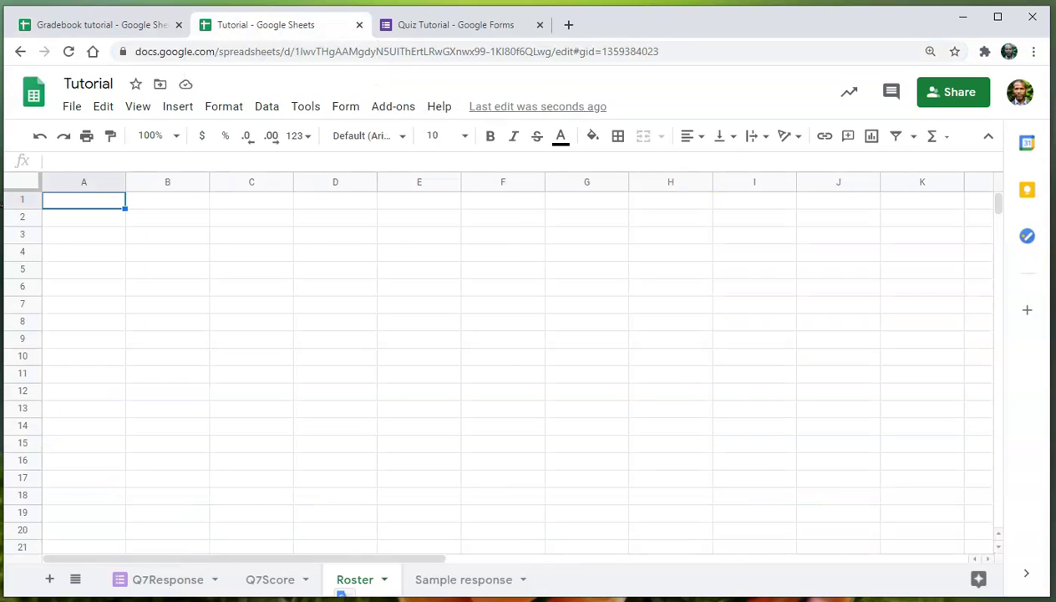
type("=IMPORTRANGE(")
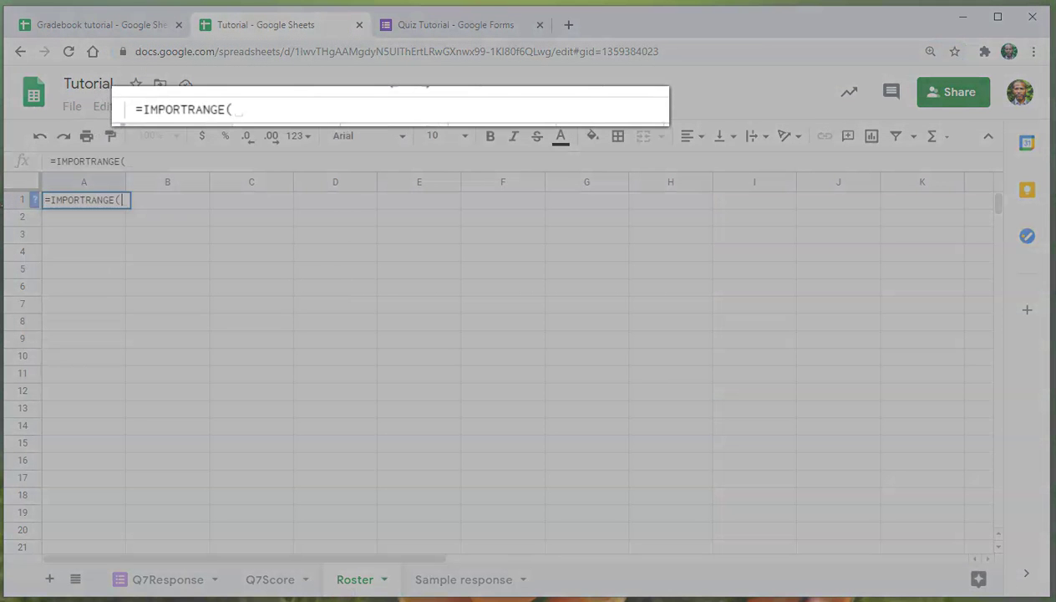
type("\"")
key("ctrl+v")
type("\",\"grade!b:c")
key("Return")
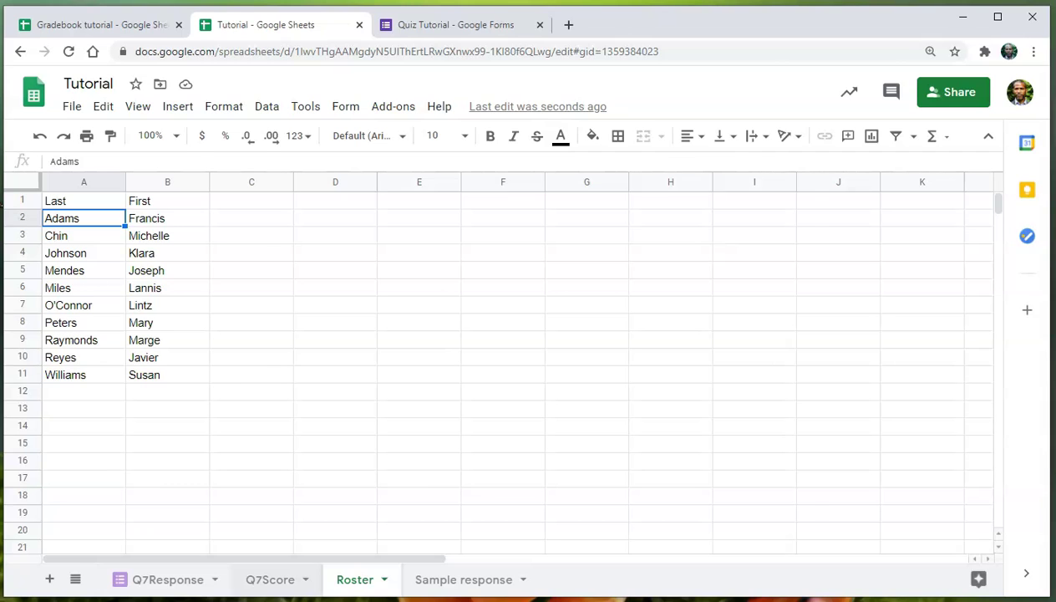
left_click(269, 579)
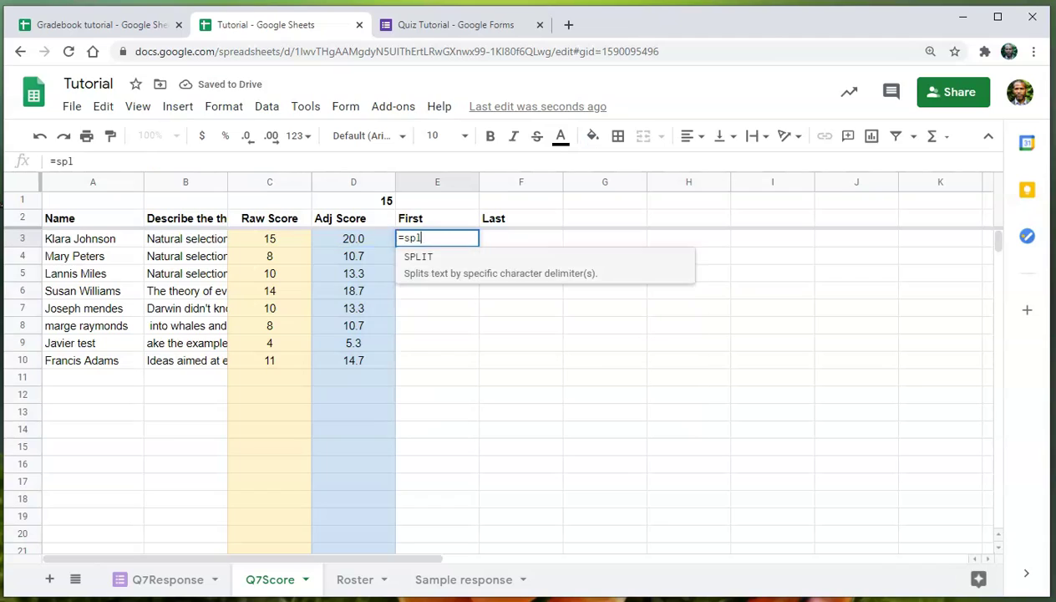
Enter =iferror(split(A3," "),"") in E3 to split names into First and Last.
type("t(A3,\" \"")
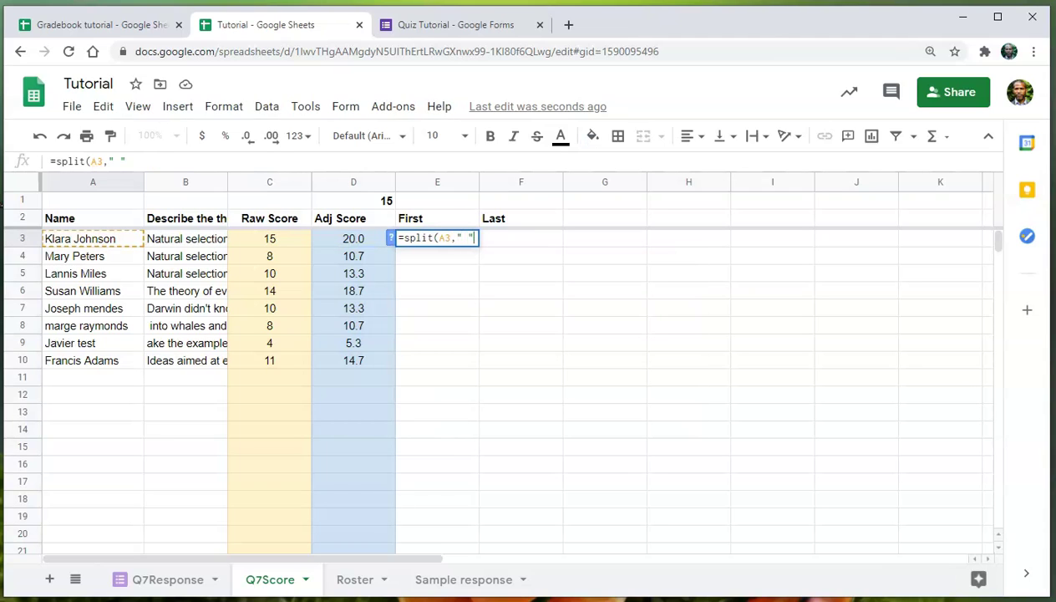
type(")")
key("Return")
left_click(437, 238)
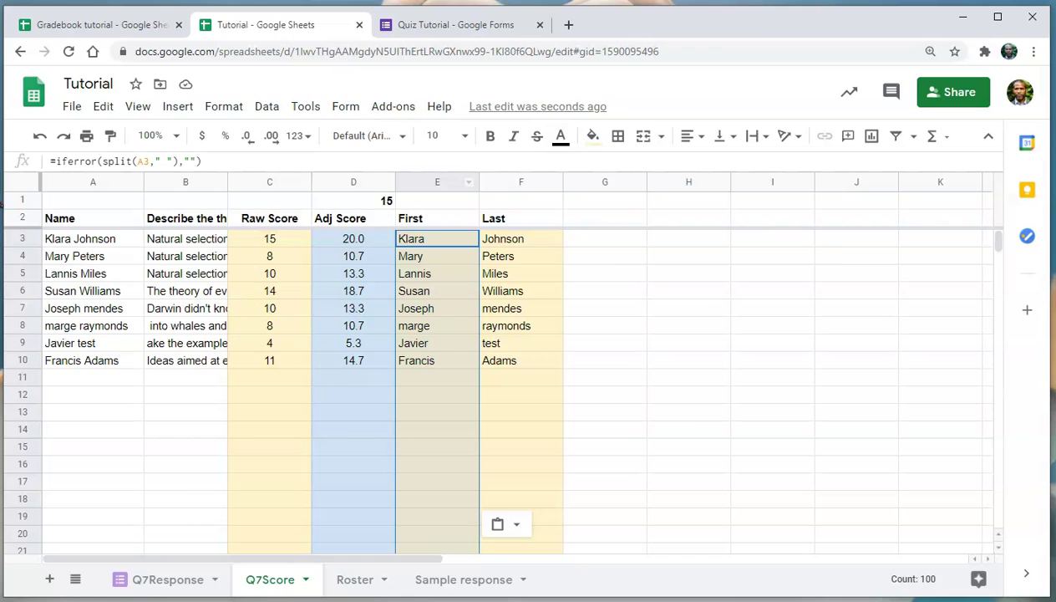
Move the First and Last columns left, ahead of Adj Score.
left_click(464, 179)
key("shift+Right")
left_click_drag(464, 180, 373, 181)
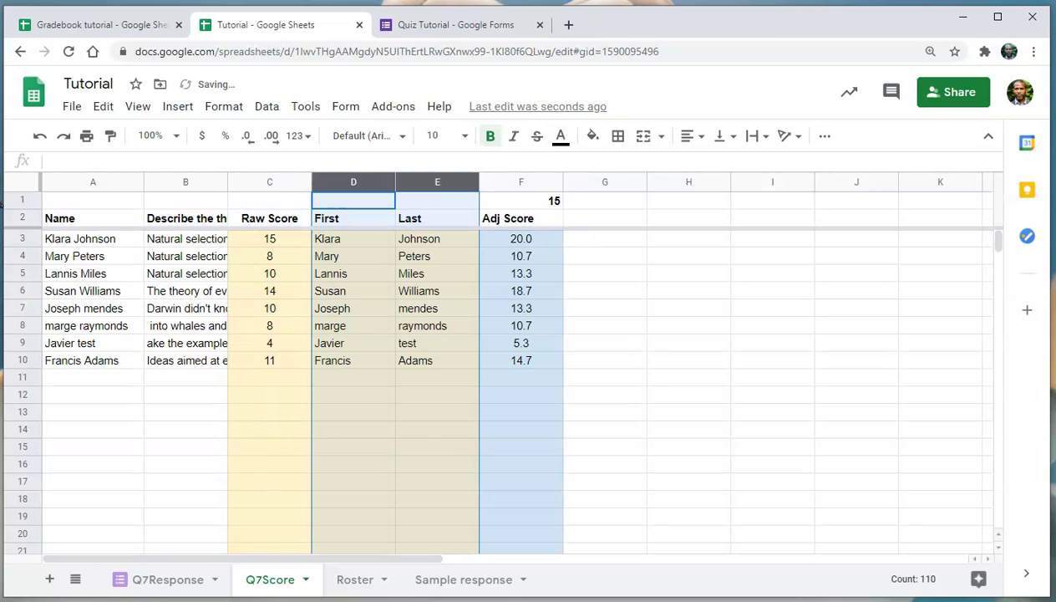
Select Q7Score columns D through F and open the Data menu for named ranges.
left_click(604, 377)
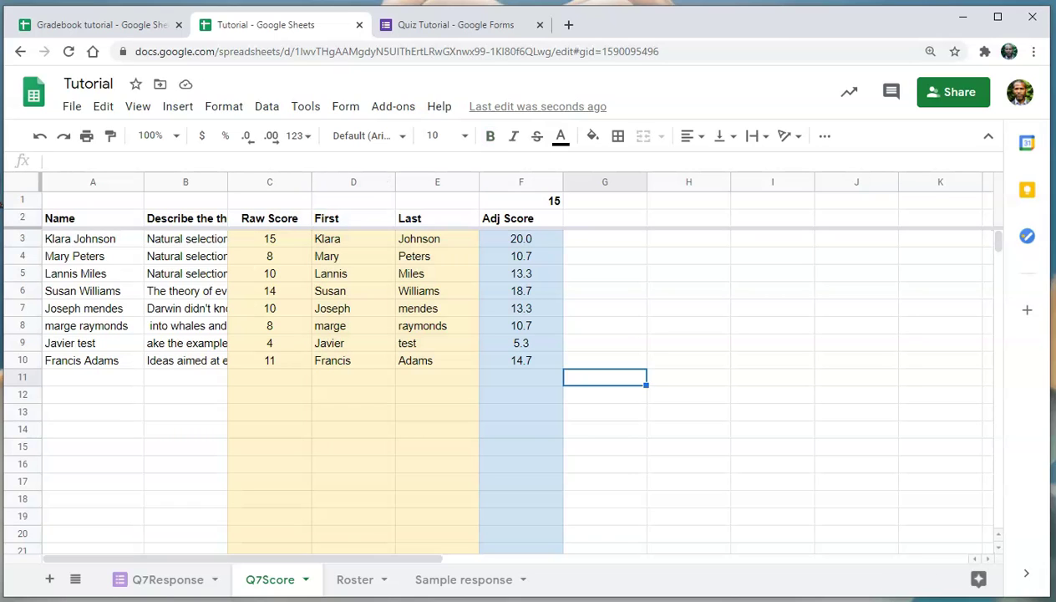
left_click(353, 181)
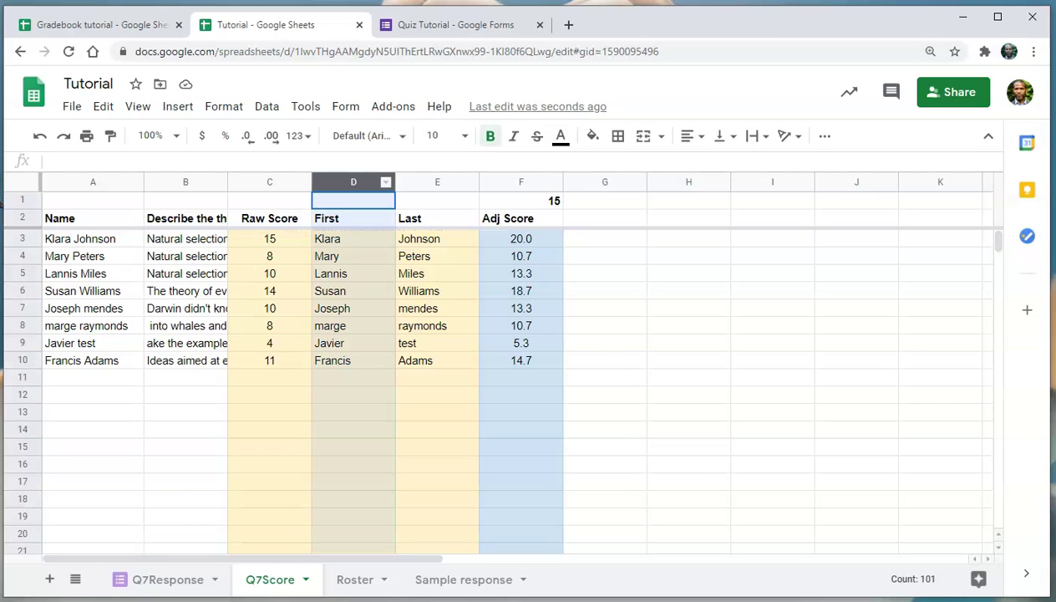
left_click(522, 181, "shift")
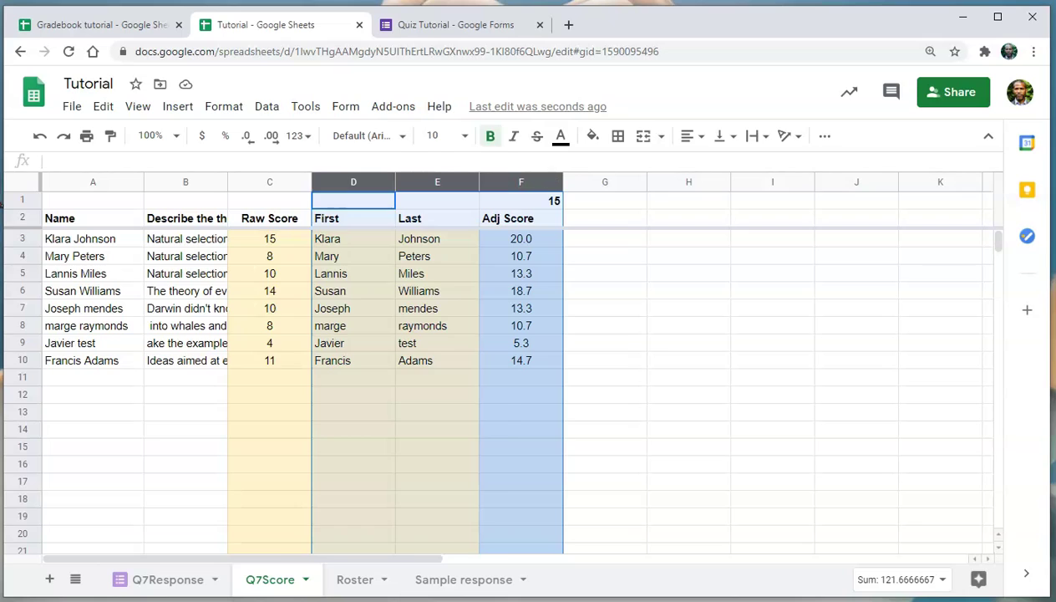
left_click(266, 106)
Name the D:F range Qvii, close the Named ranges panel, and select Roster cell C2.
left_click(320, 471)
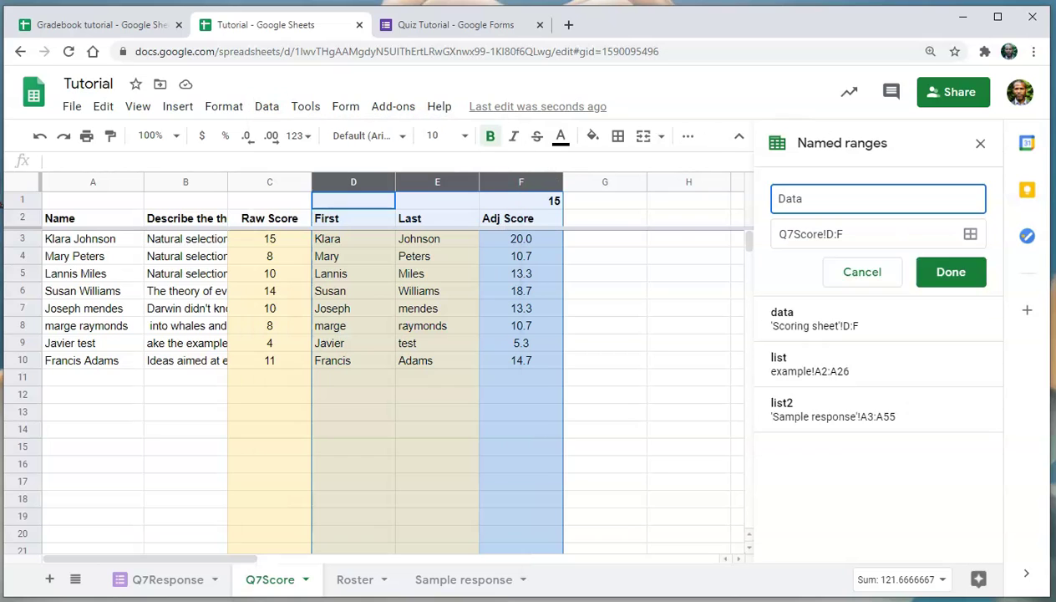
type("Qvil")
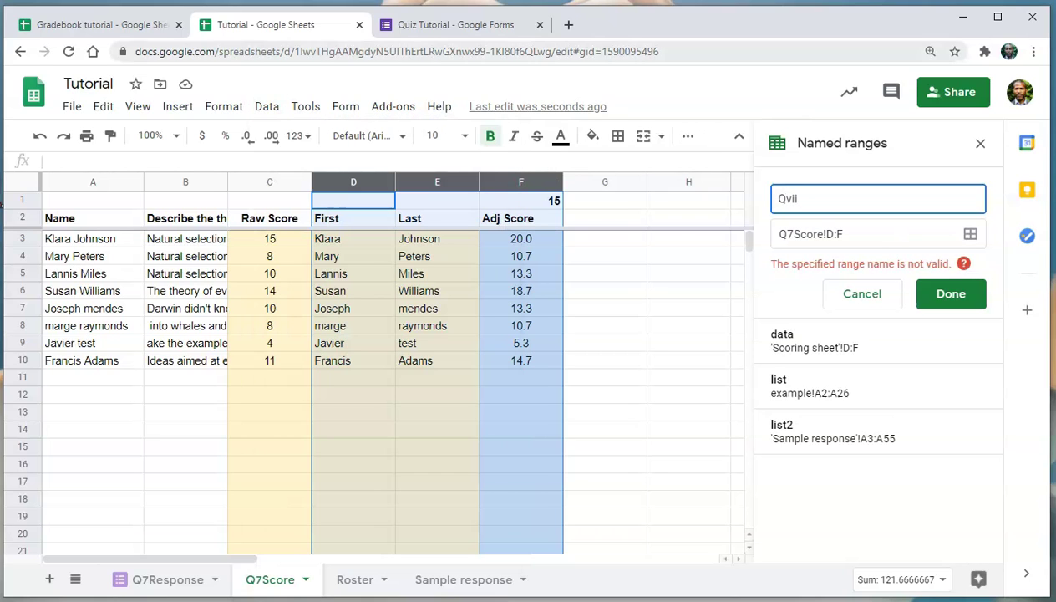
left_click(950, 293)
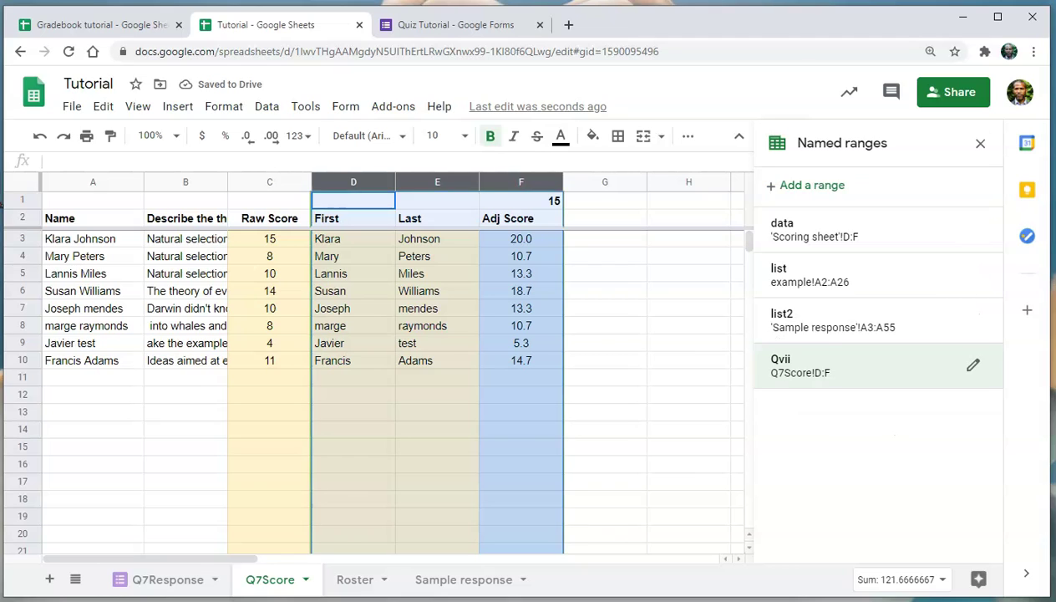
left_click(980, 143)
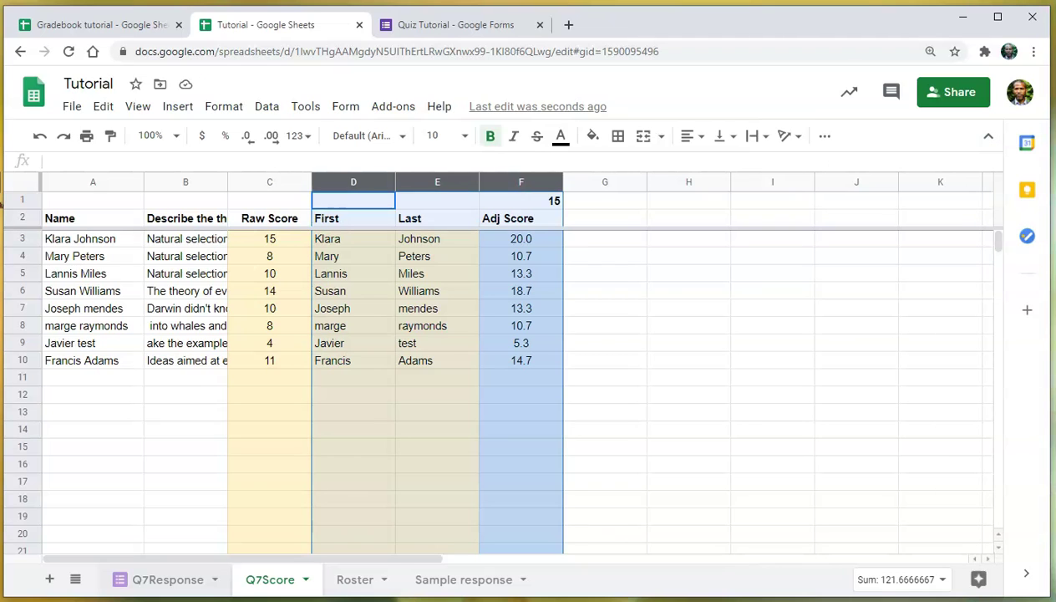
left_click(251, 218)
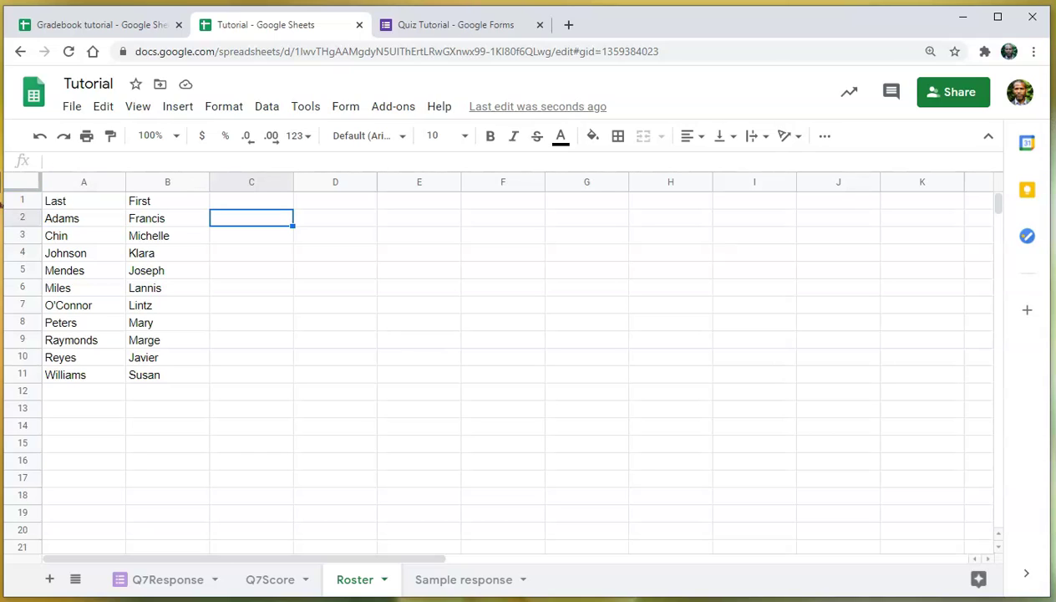
Enter =VLOOKUP(B2,qvii,3,false) in Roster C2 to fetch the adjusted Q7 score.
type("=v")
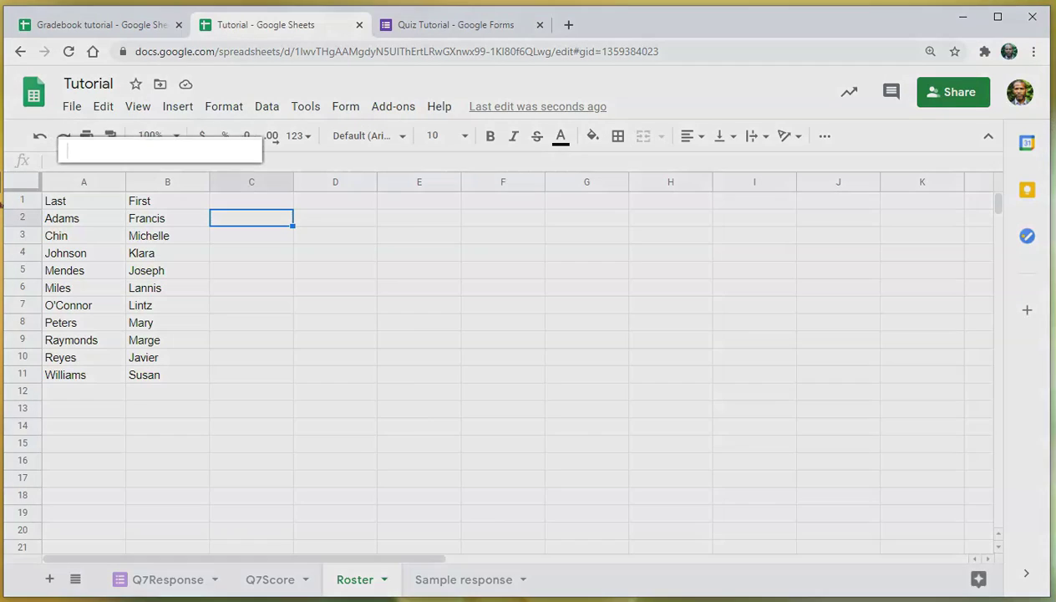
type("look")
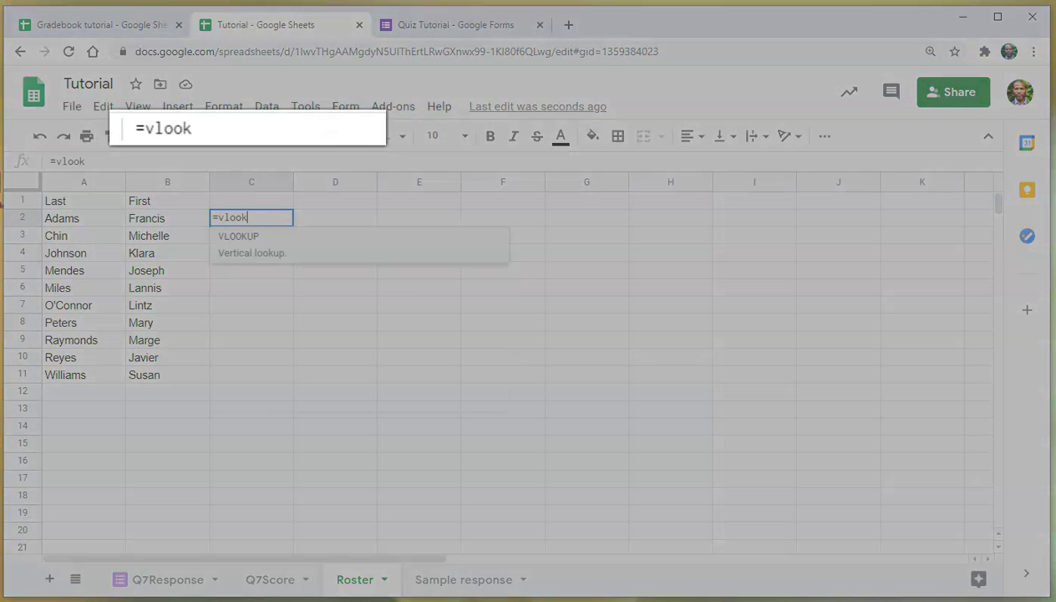
key("Tab")
type("B2,qvii,3,false")
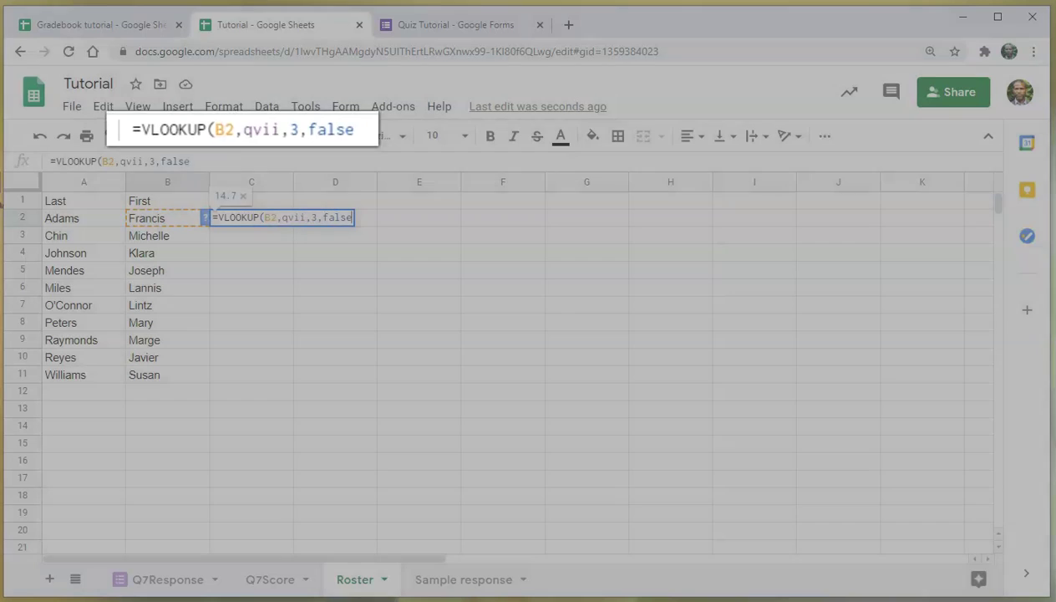
key("Return")
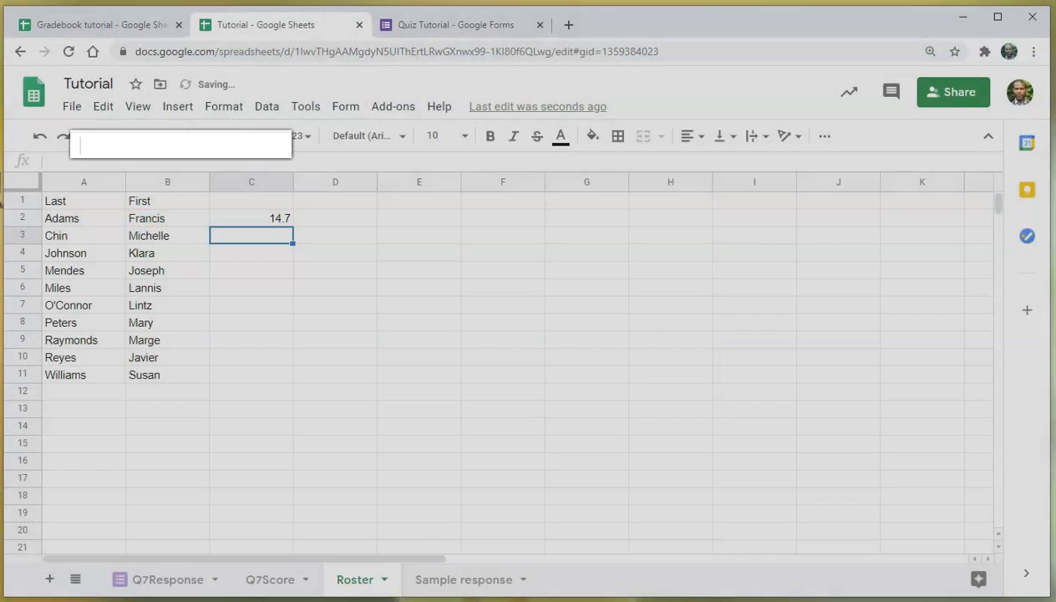
Shade the score column pink, check the blank non-respondent results, and select the spreadsheet ID.
left_click(250, 218)
left_click(592, 135)
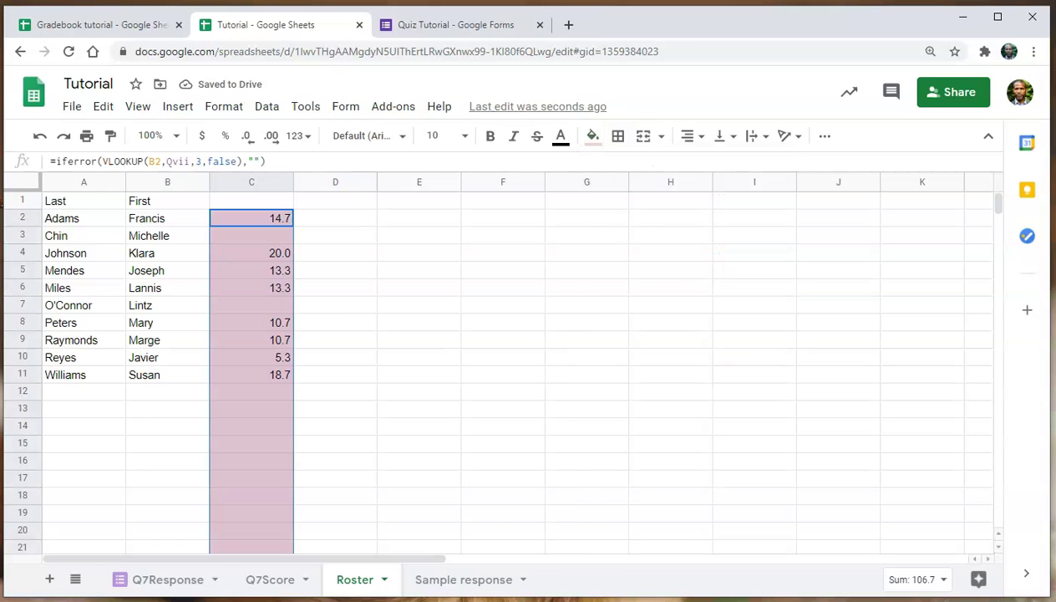
left_click(251, 235)
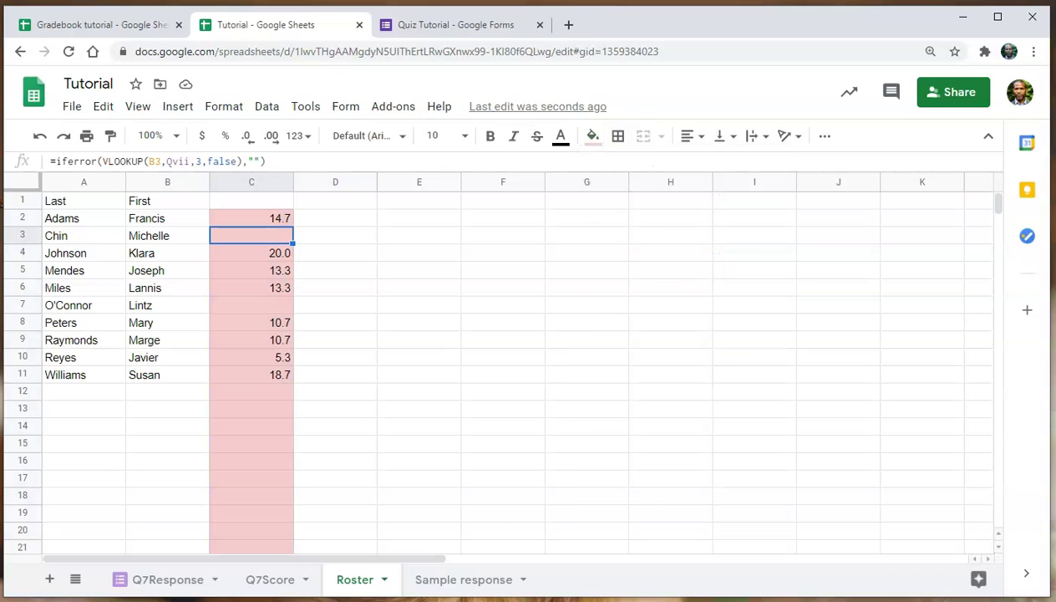
left_click(251, 305)
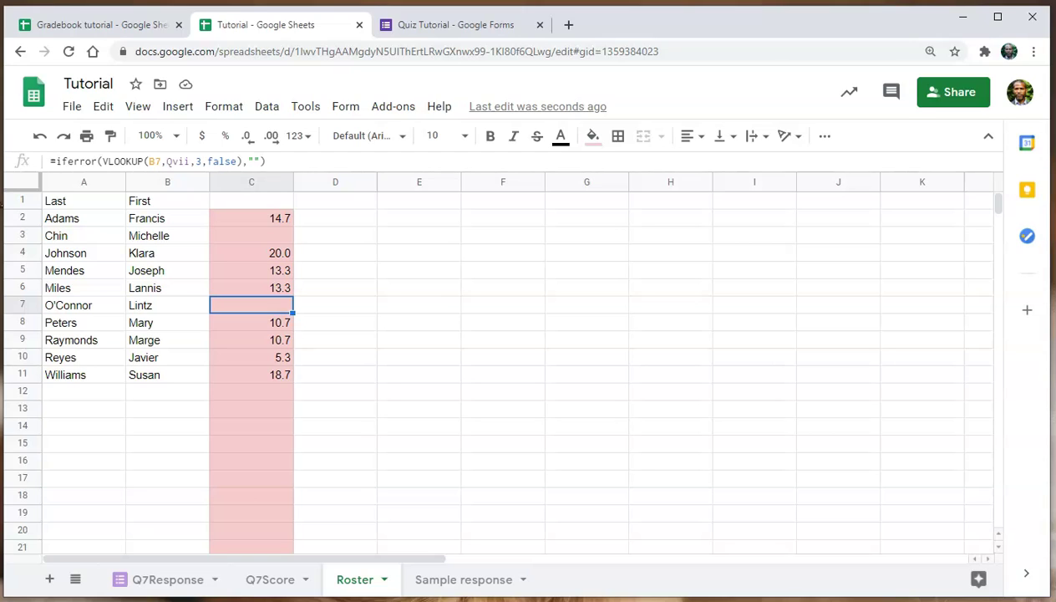
left_click(250, 218)
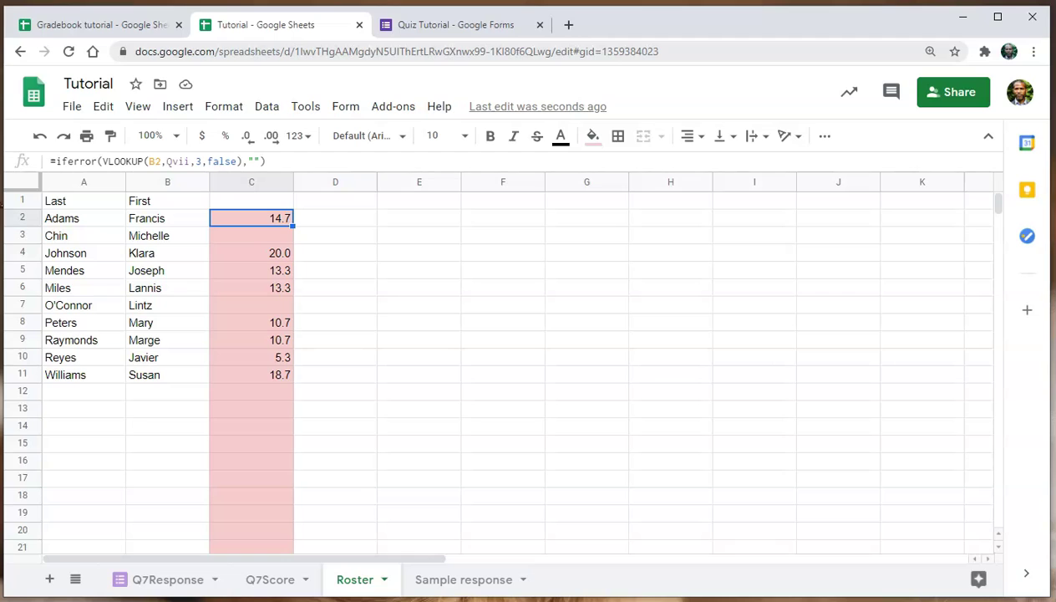
left_click(334, 51)
left_click_drag(326, 51, 586, 51)
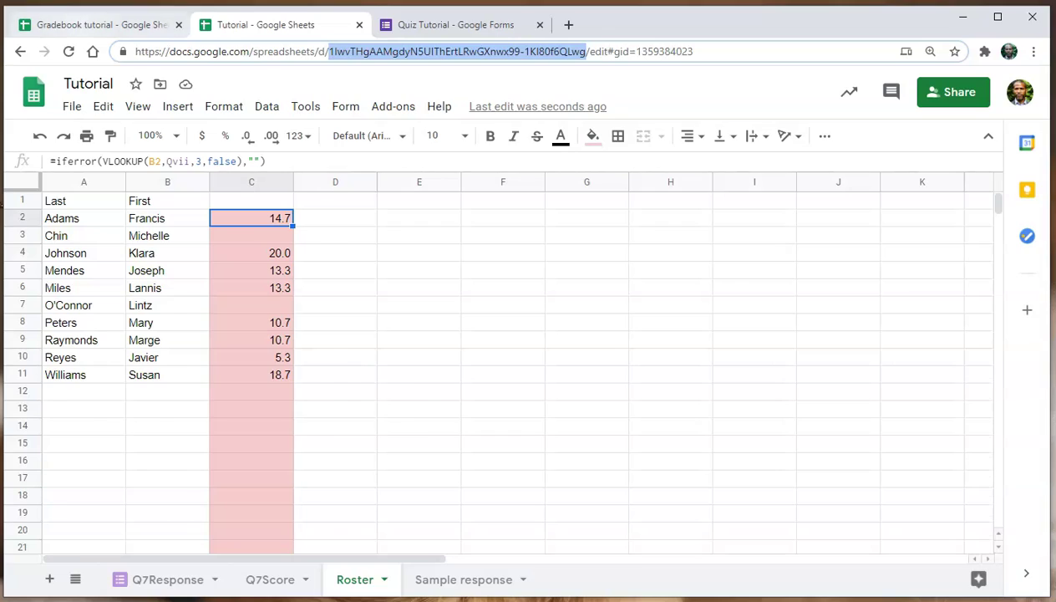
Enter =IMPORTRANGE with the Tutorial ID and "roster!c2:c" in Gradebook cell P4.
left_click(100, 24)
type("=")
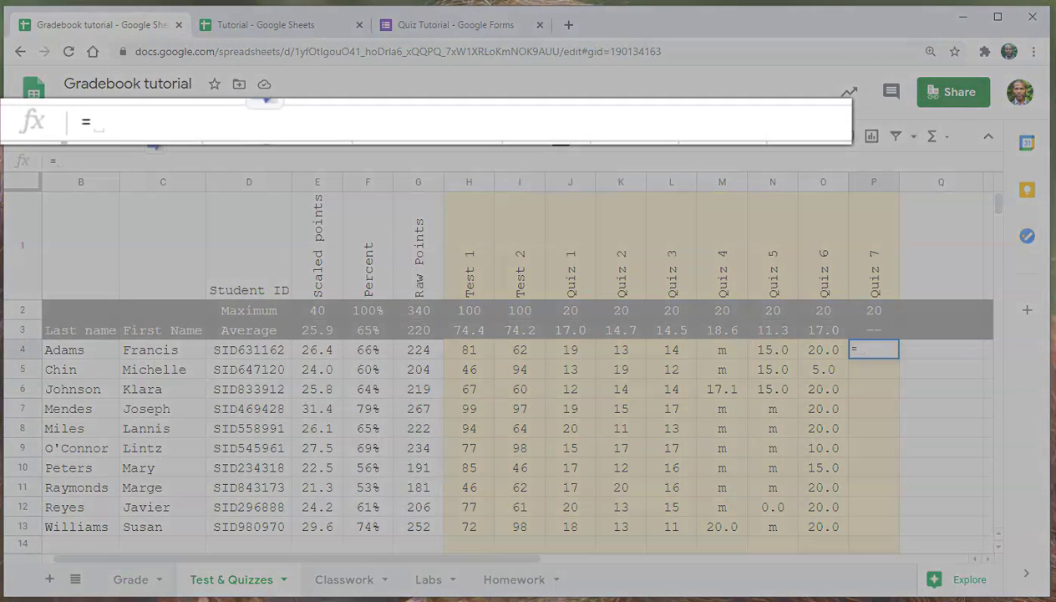
type("imp")
key("Tab")
type("\"")
type("\",\"roster!c")
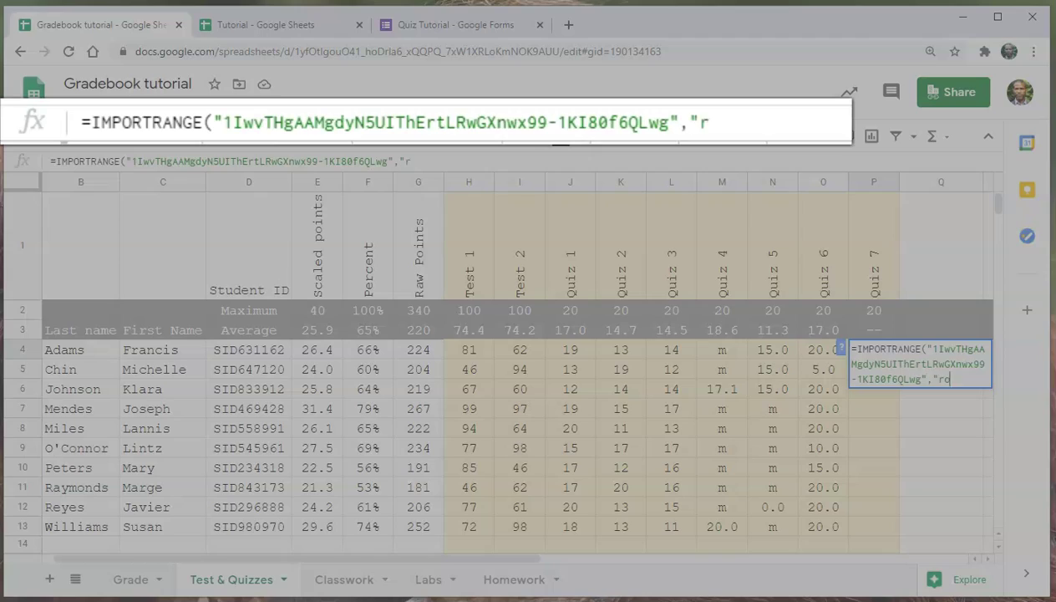
type("2:c")
key("Return")
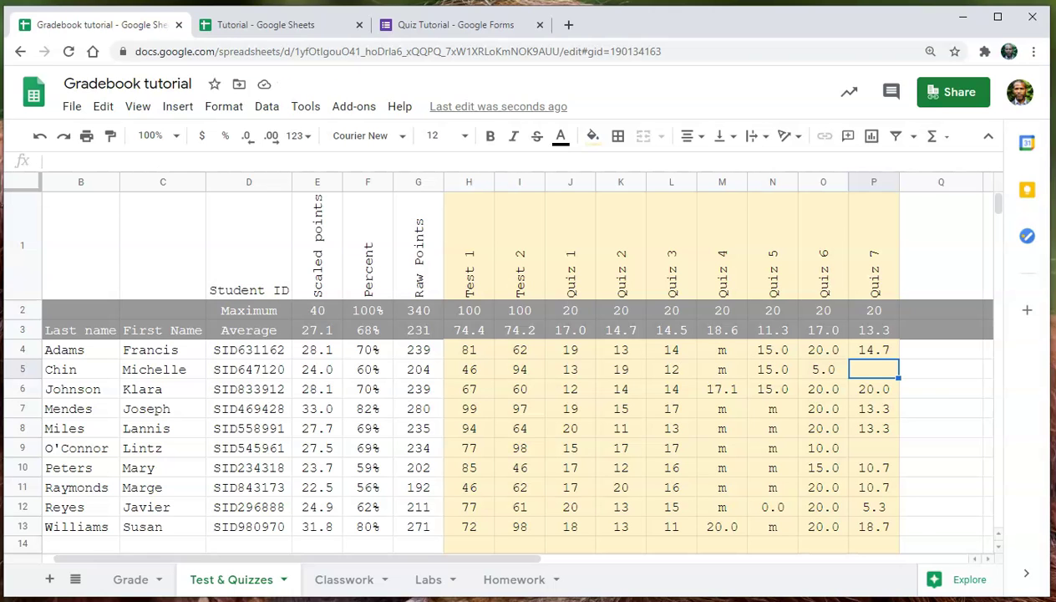
scroll(501, 367, "down", 2)
scroll(501, 368, "up", 2)
scroll(502, 368, "down", 1)
scroll(501, 367, "up", 1)
Show the Grade sheet to review the updated totals.
left_click(130, 579)
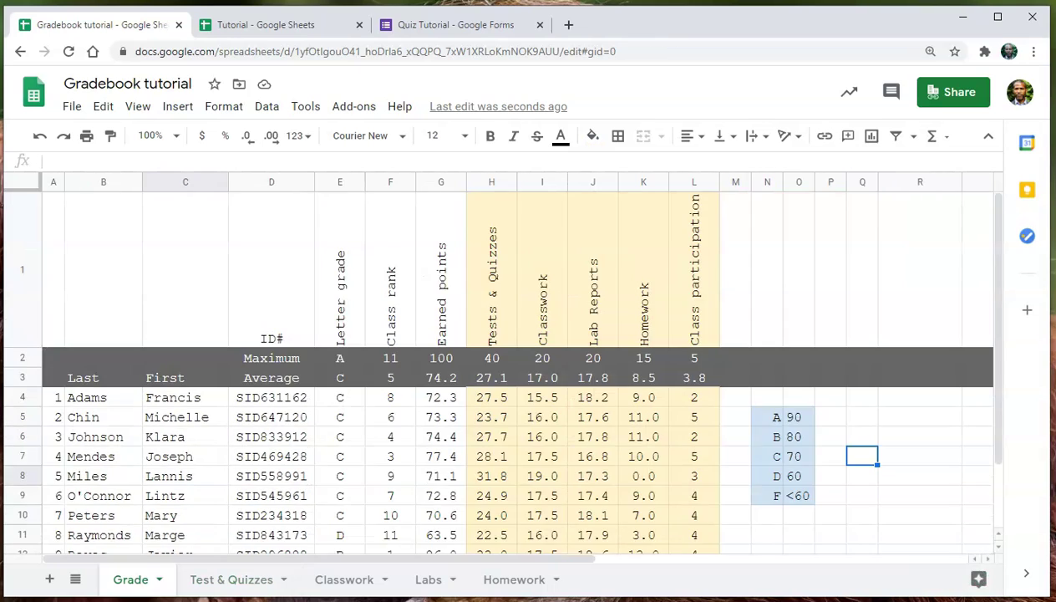
scroll(501, 368, "down", 2)
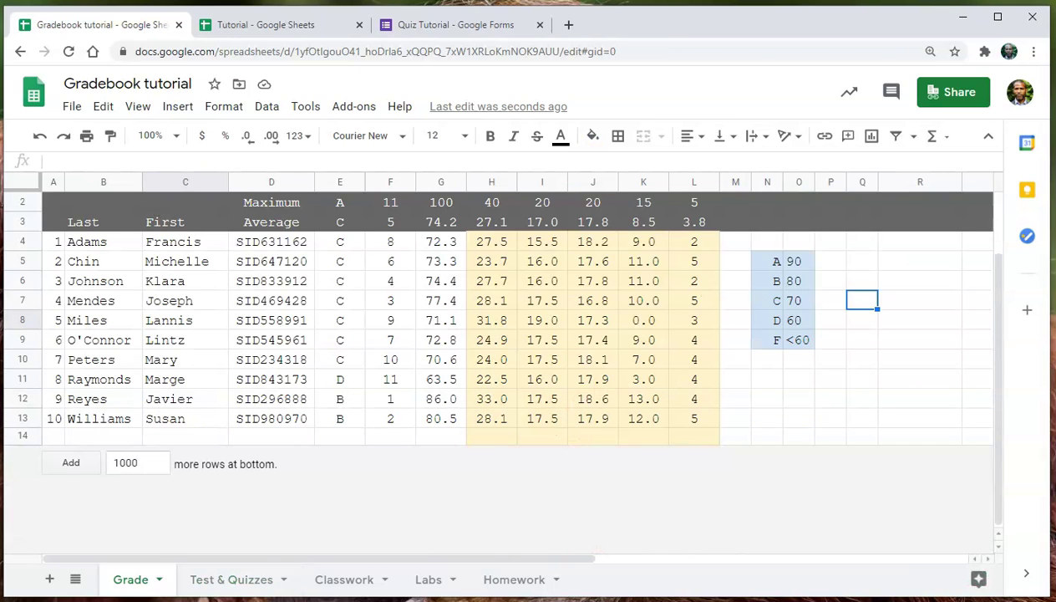
scroll(502, 368, "up", 2)
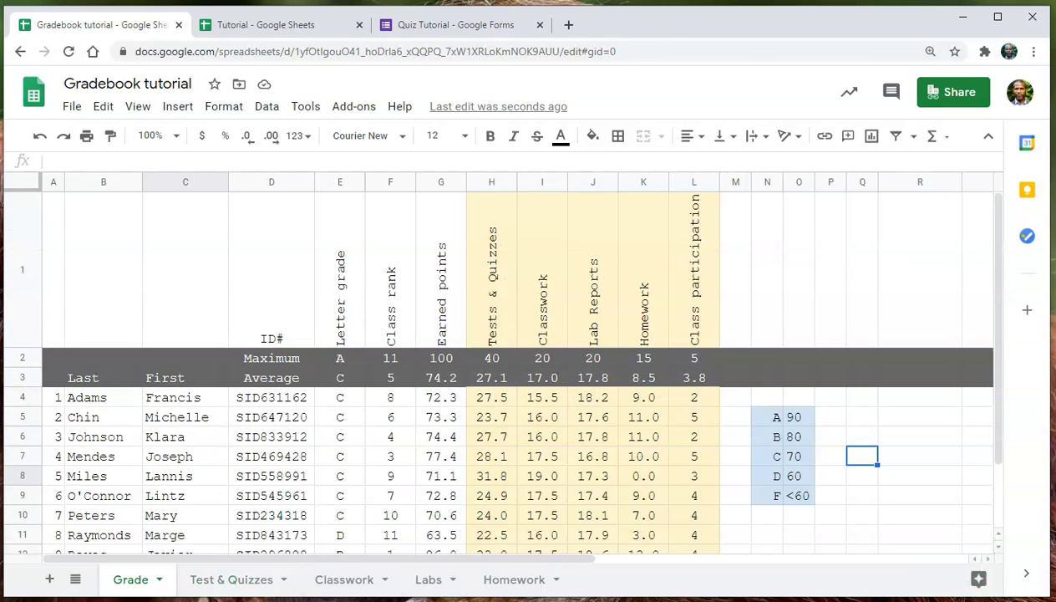